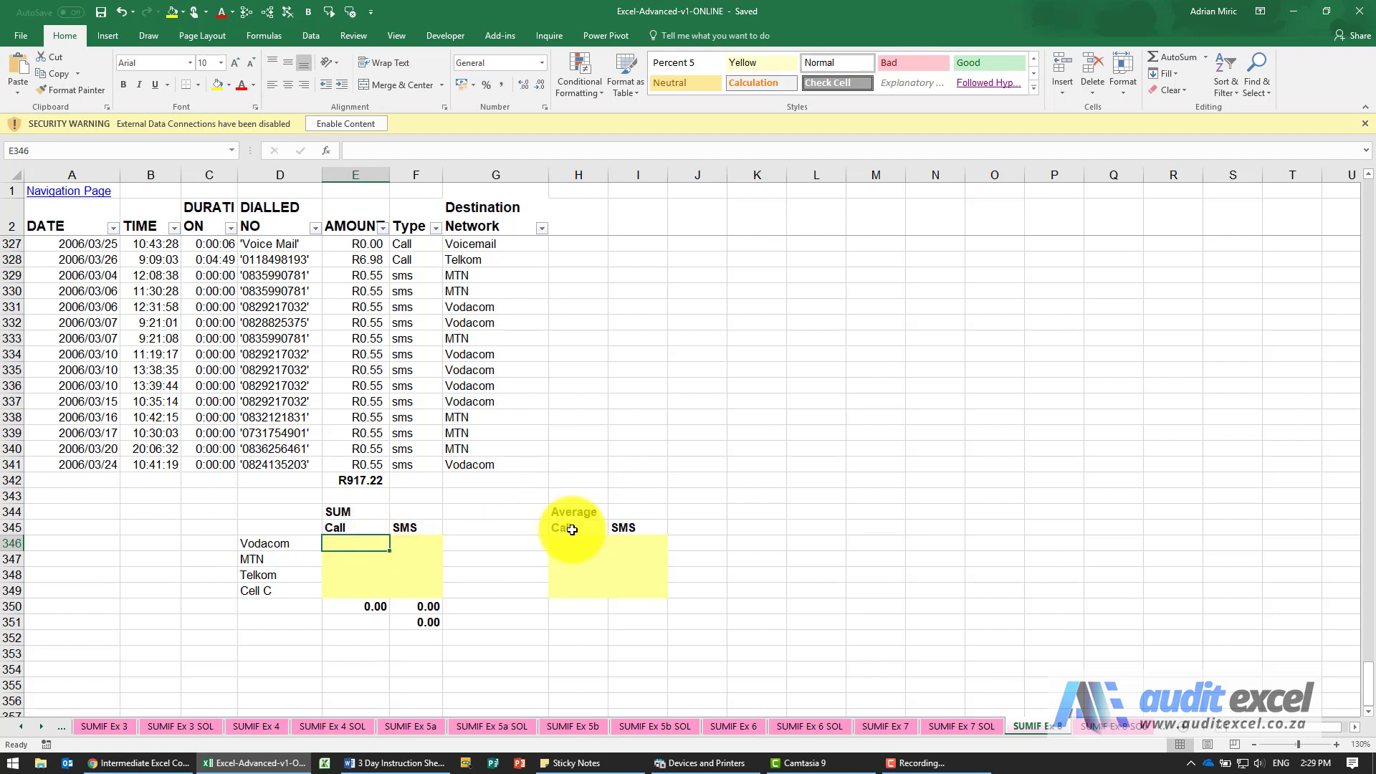
- Insert a SUMIFS function in E346 with the absolute sum range $E$3:$E$341 from the Amount column
click(370, 542)
click(326, 150)
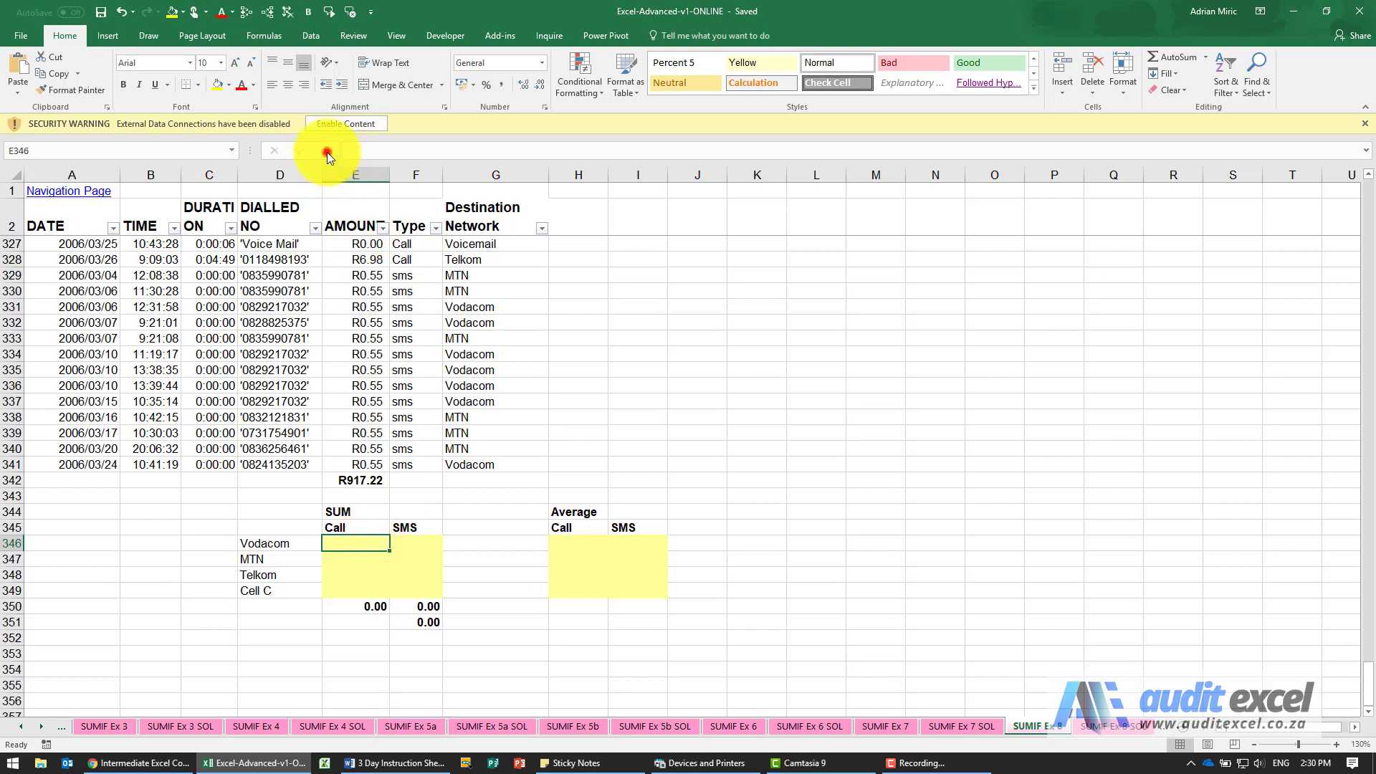
click(663, 549)
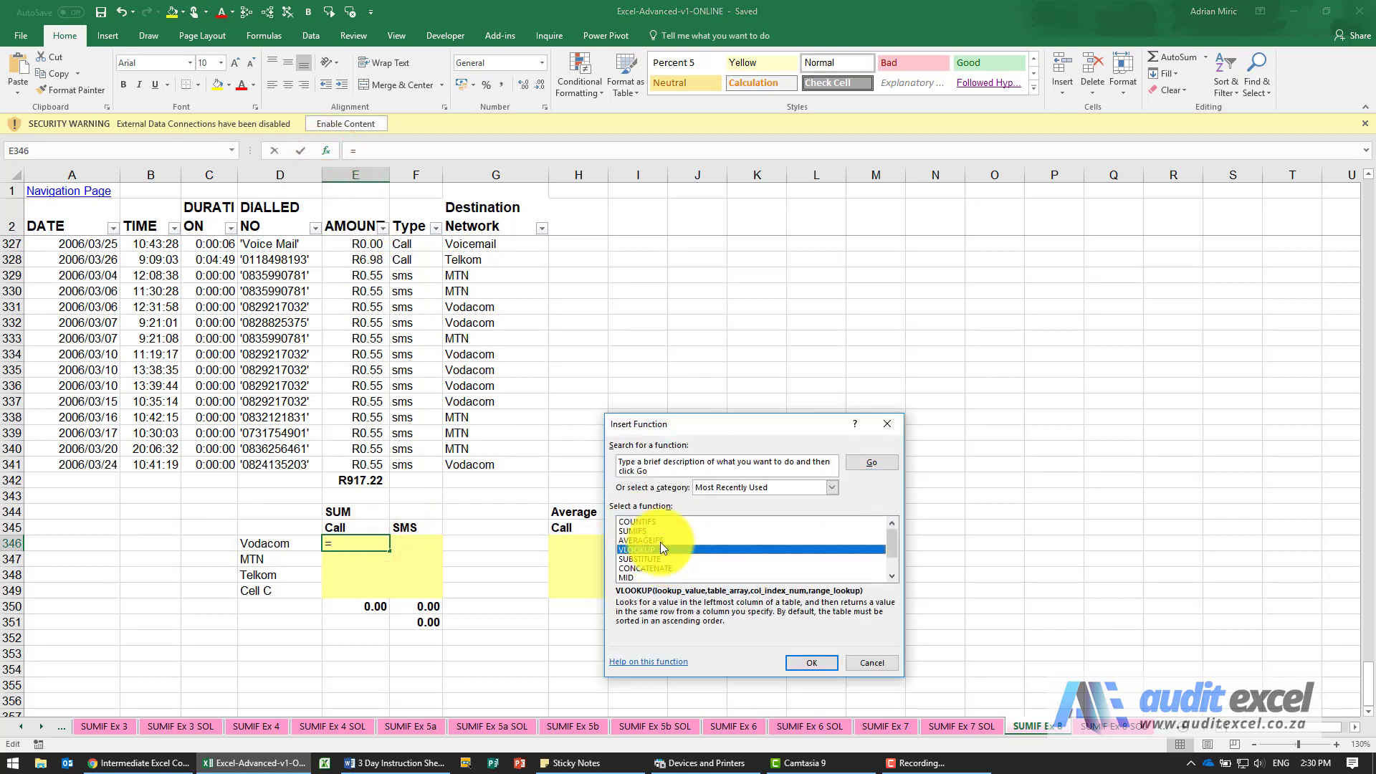
click(656, 531)
click(811, 659)
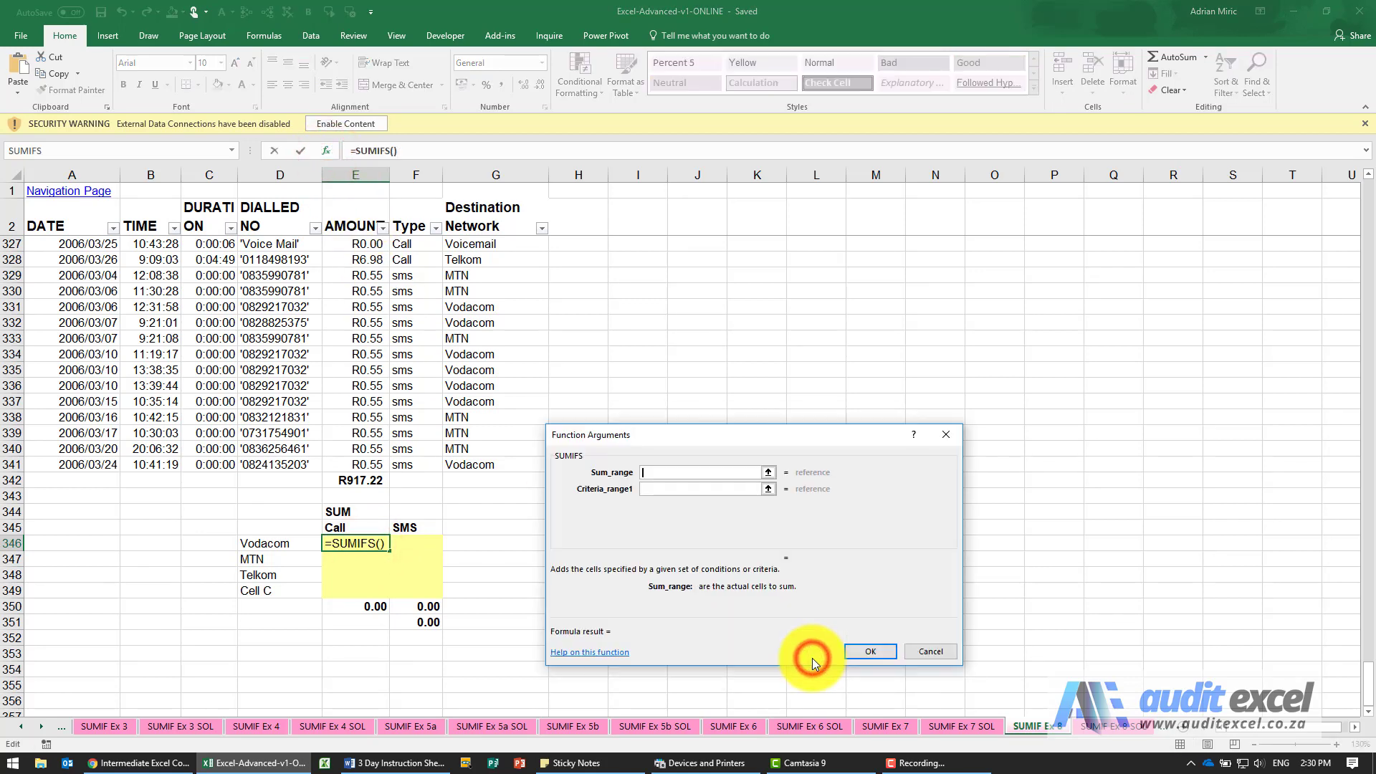
click(658, 474)
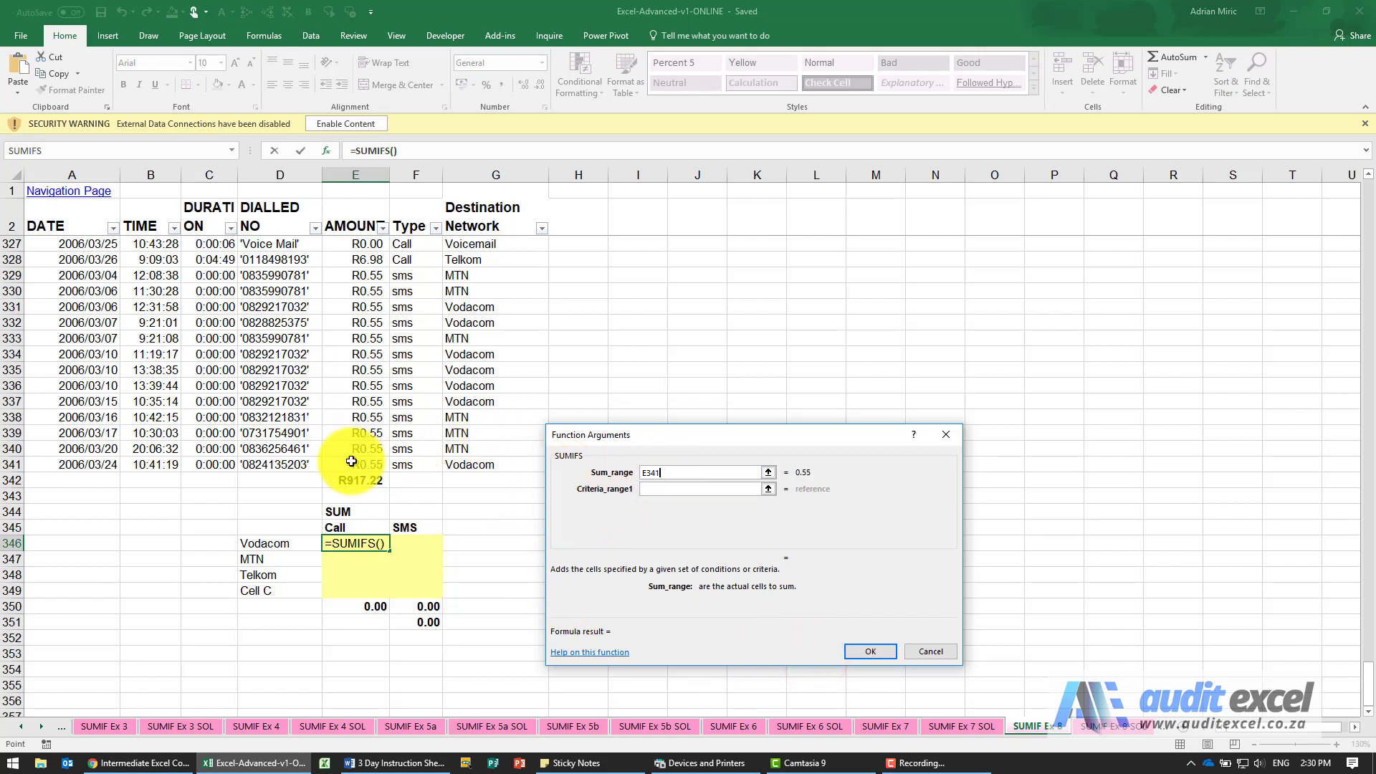
key(ctrl+shift+Up)
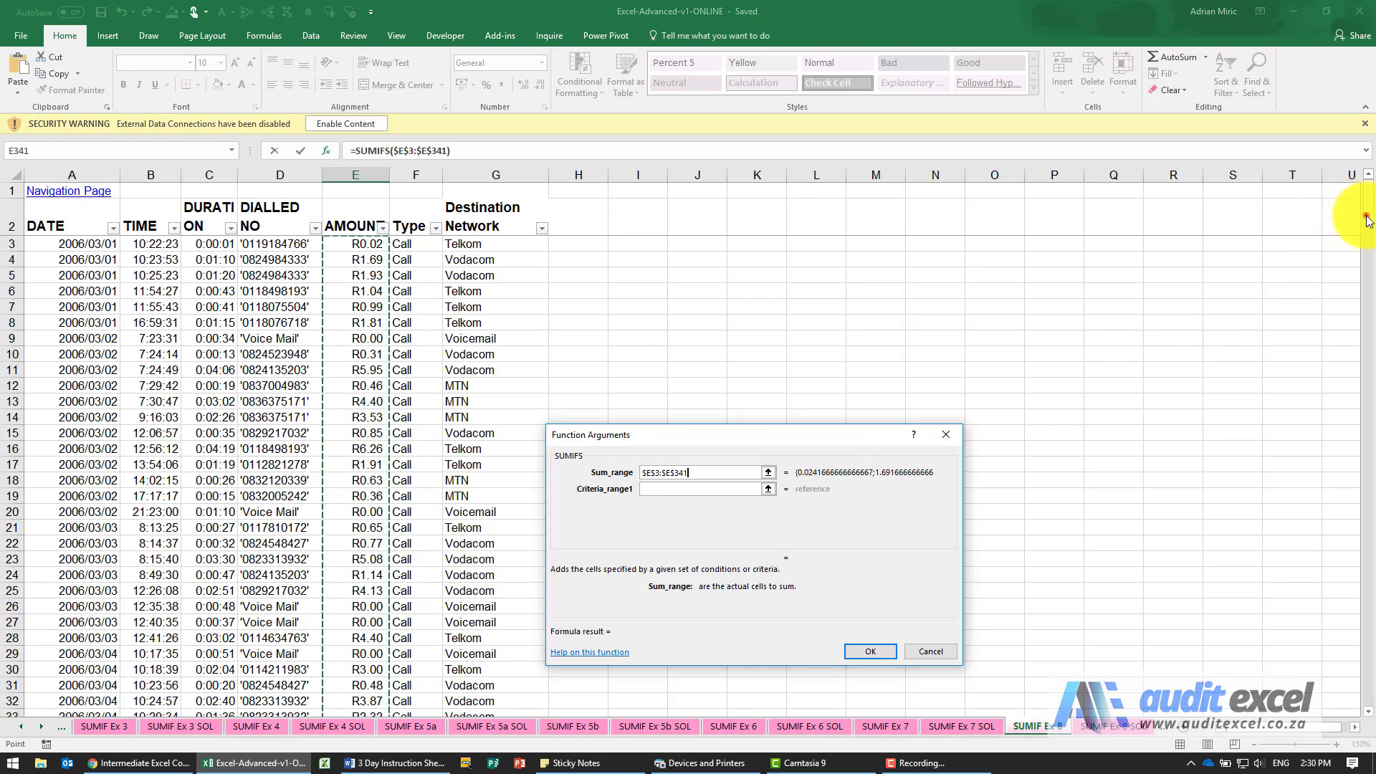
- Set the first SUMIFS condition to match the Destination Network range $G$3:$G$341 against the Vodacom label in D346
drag(1367, 220, 1367, 673)
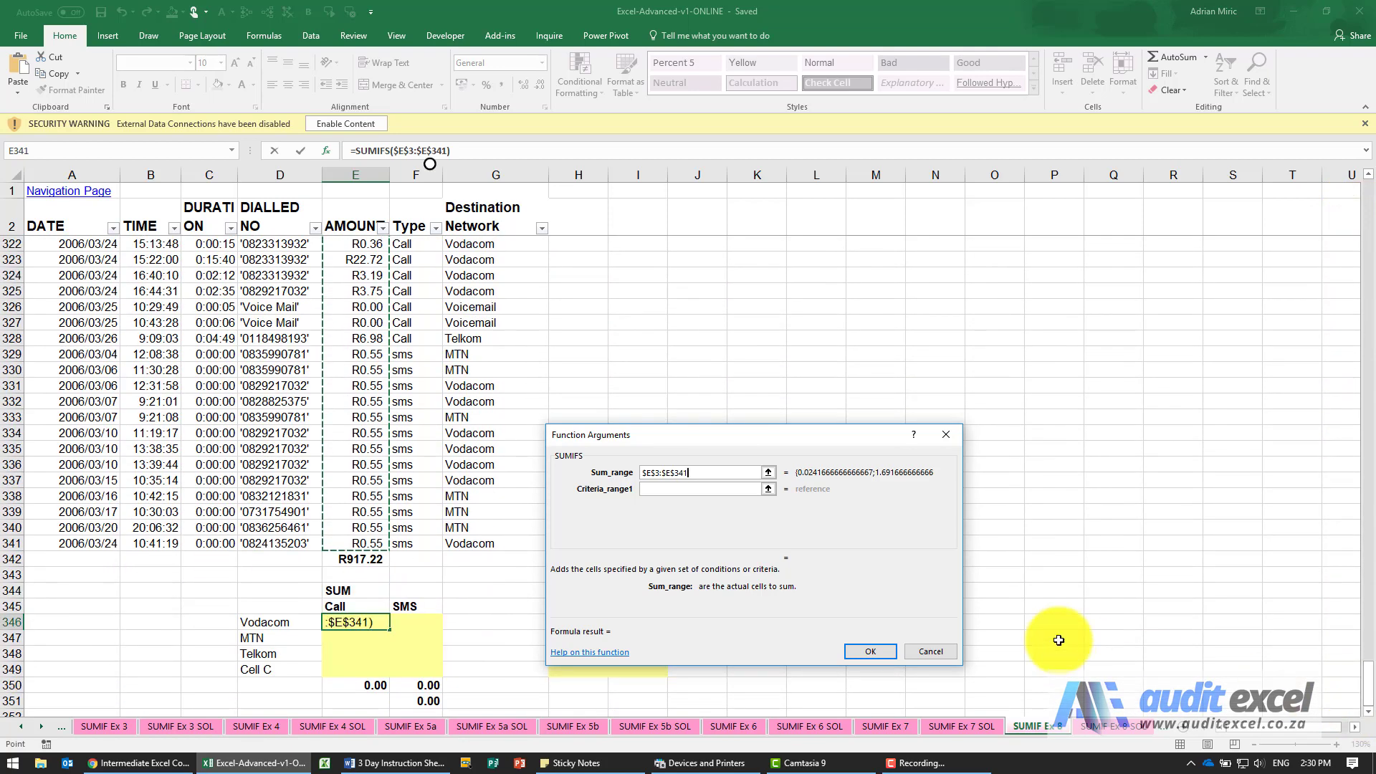
click(689, 489)
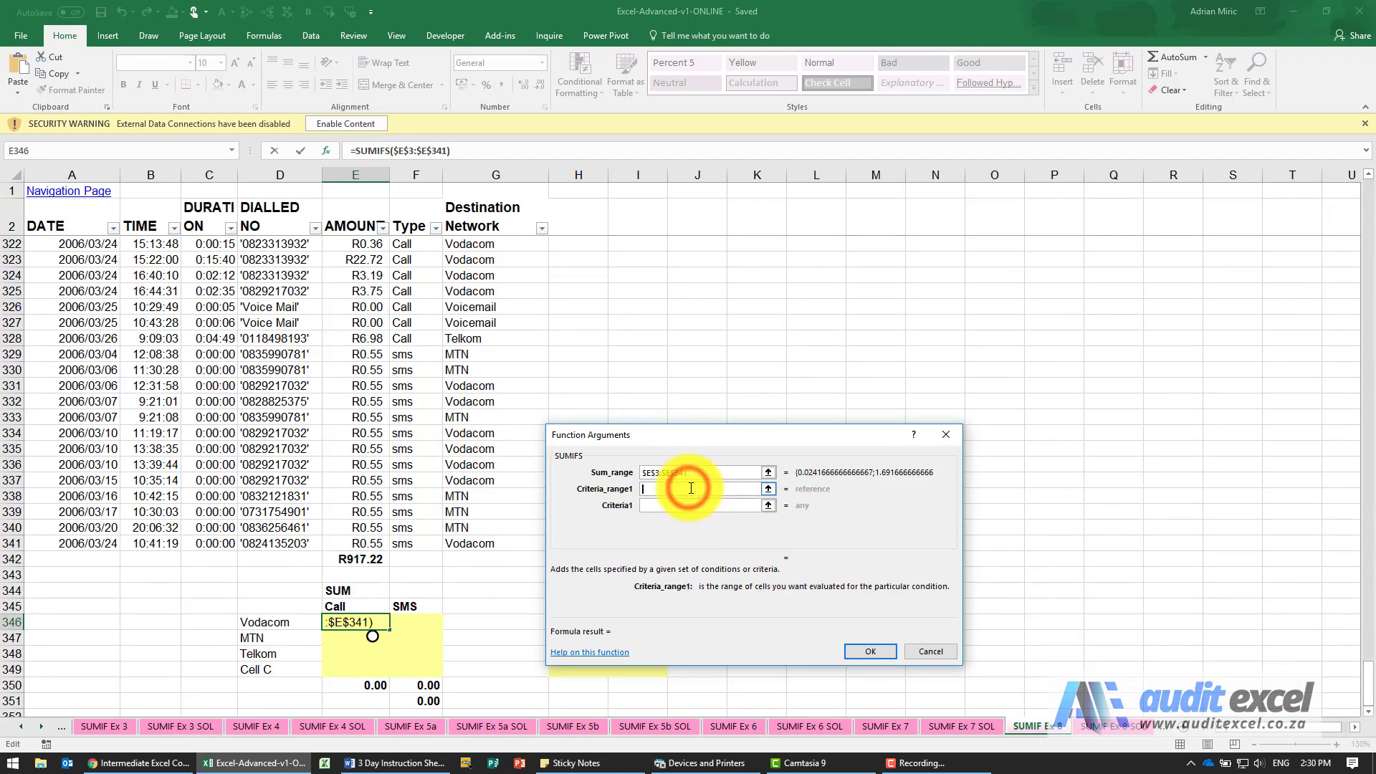
click(680, 507)
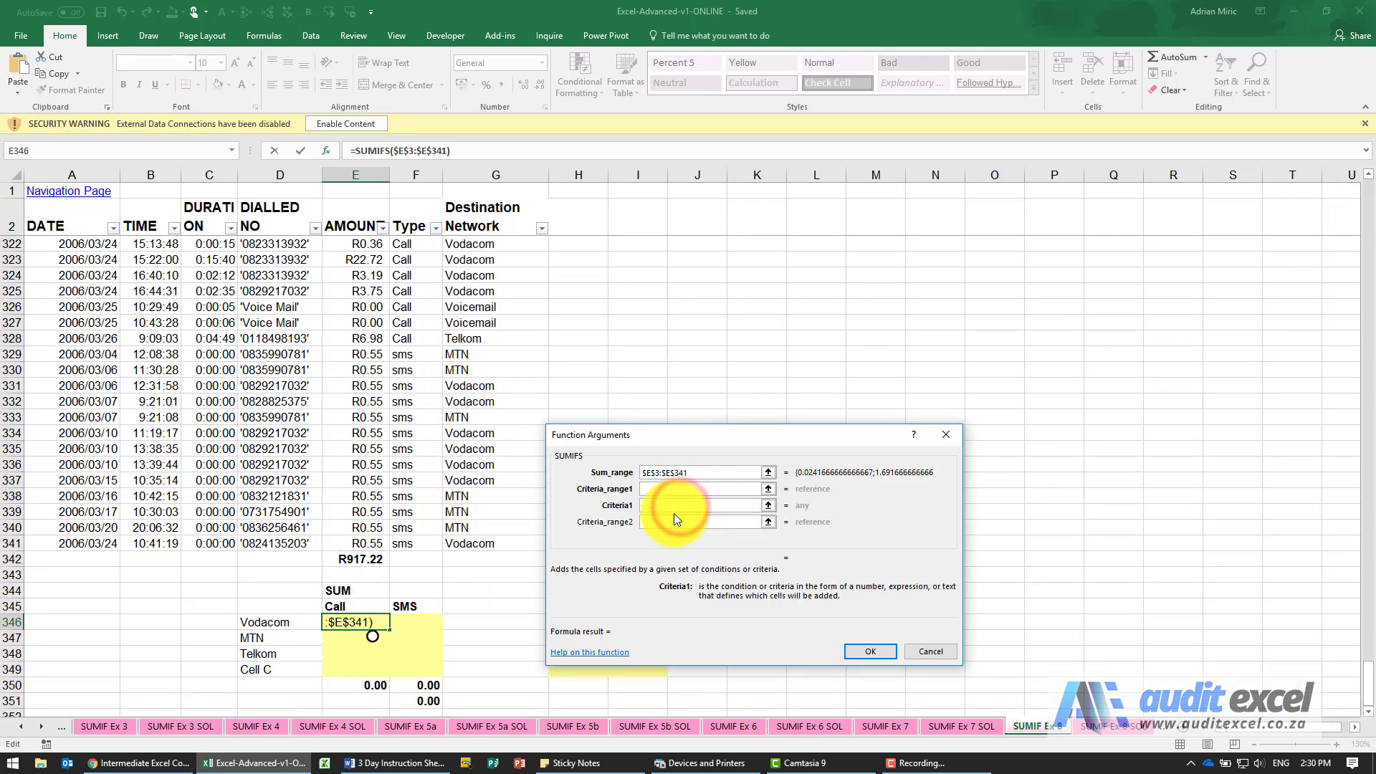
click(270, 623)
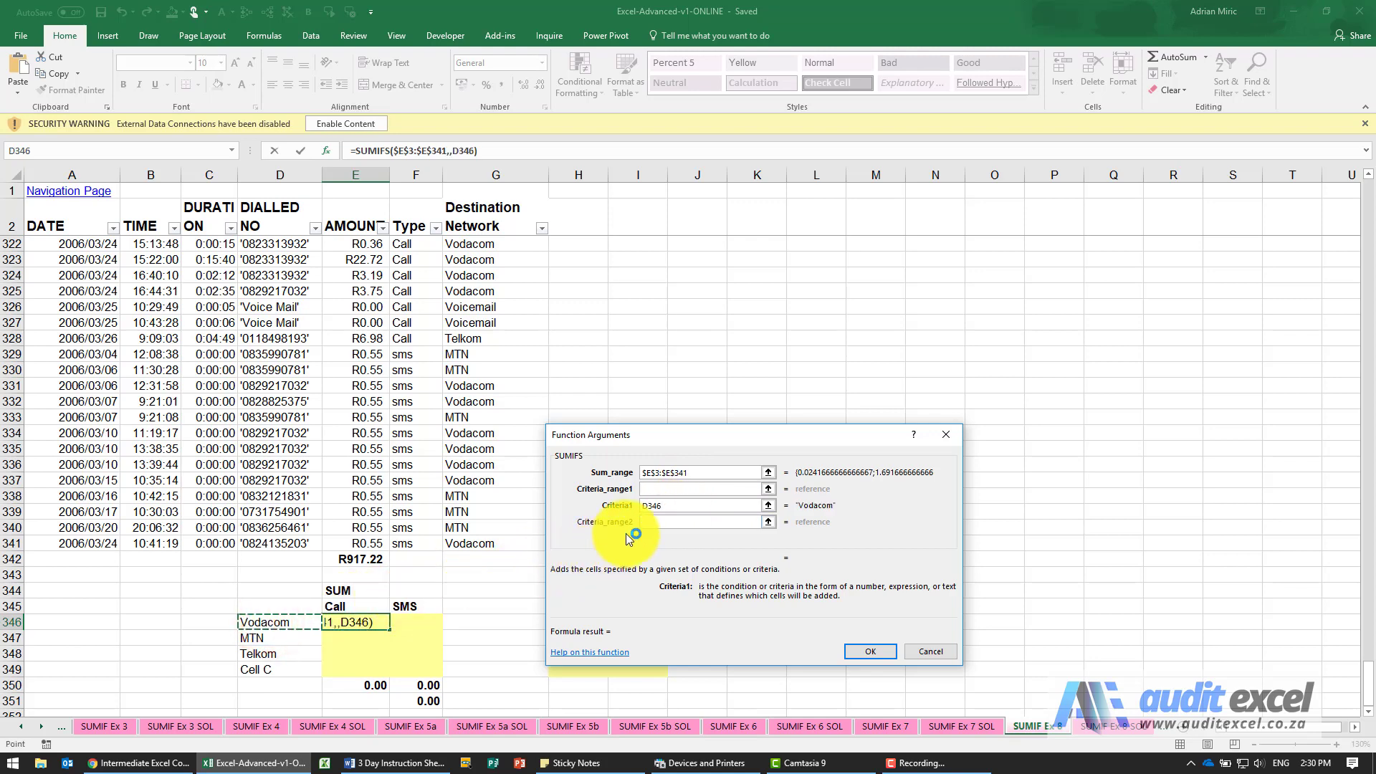
click(656, 490)
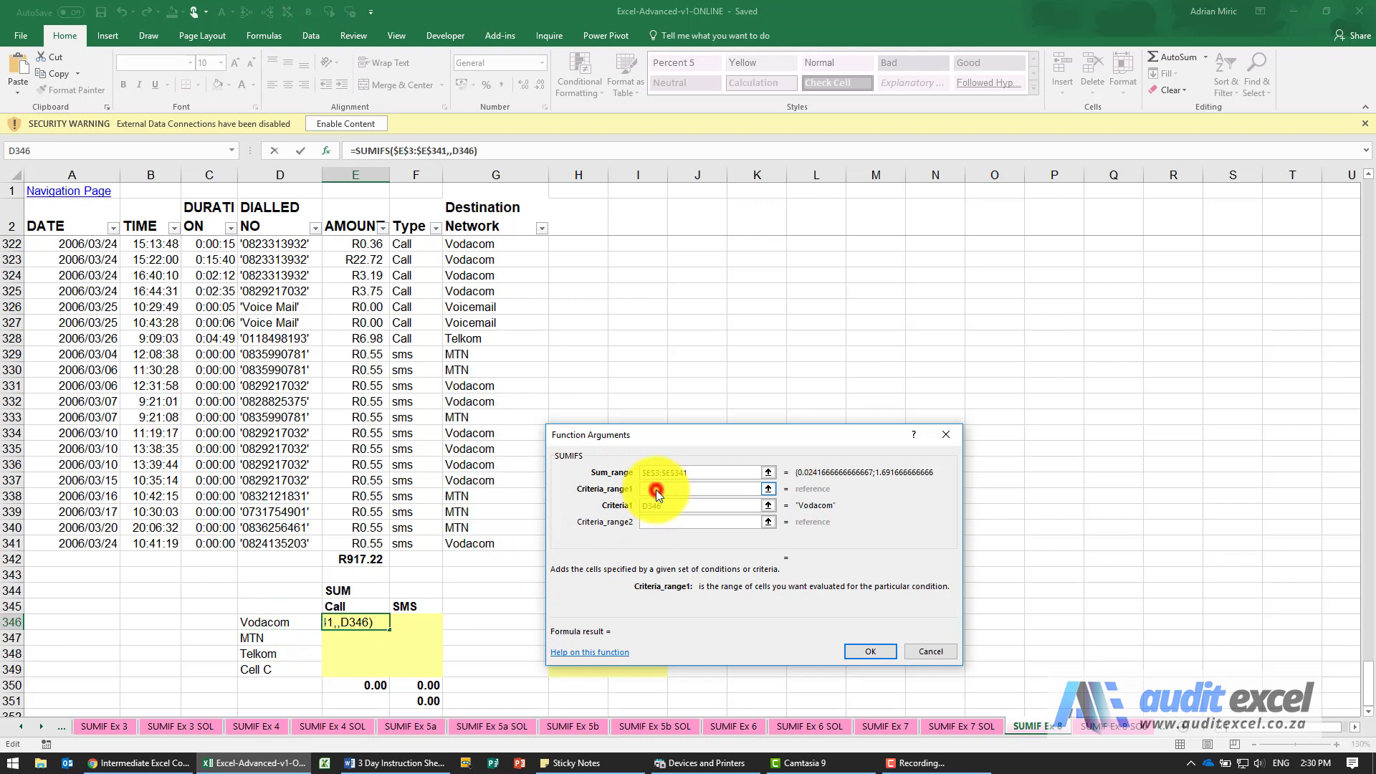
click(487, 539)
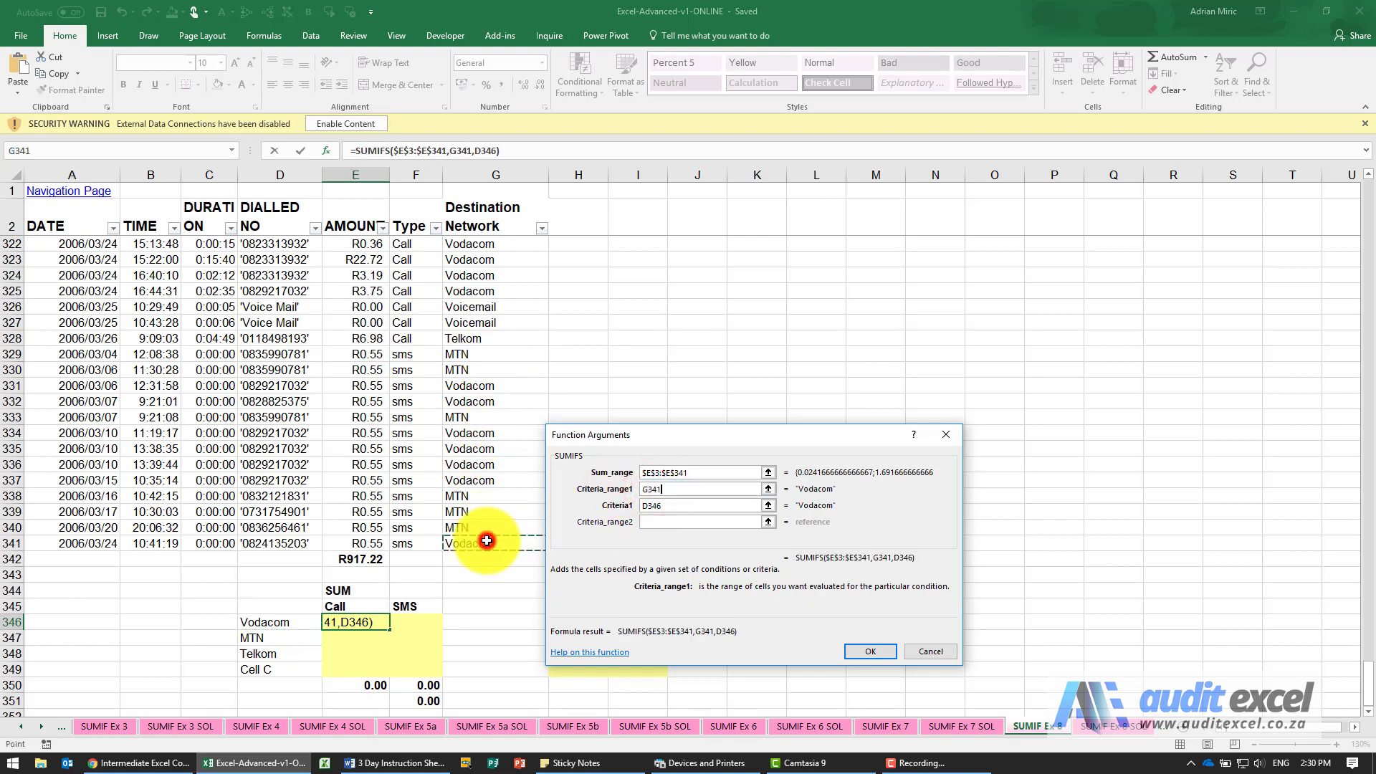
key(ctrl+shift+Up)
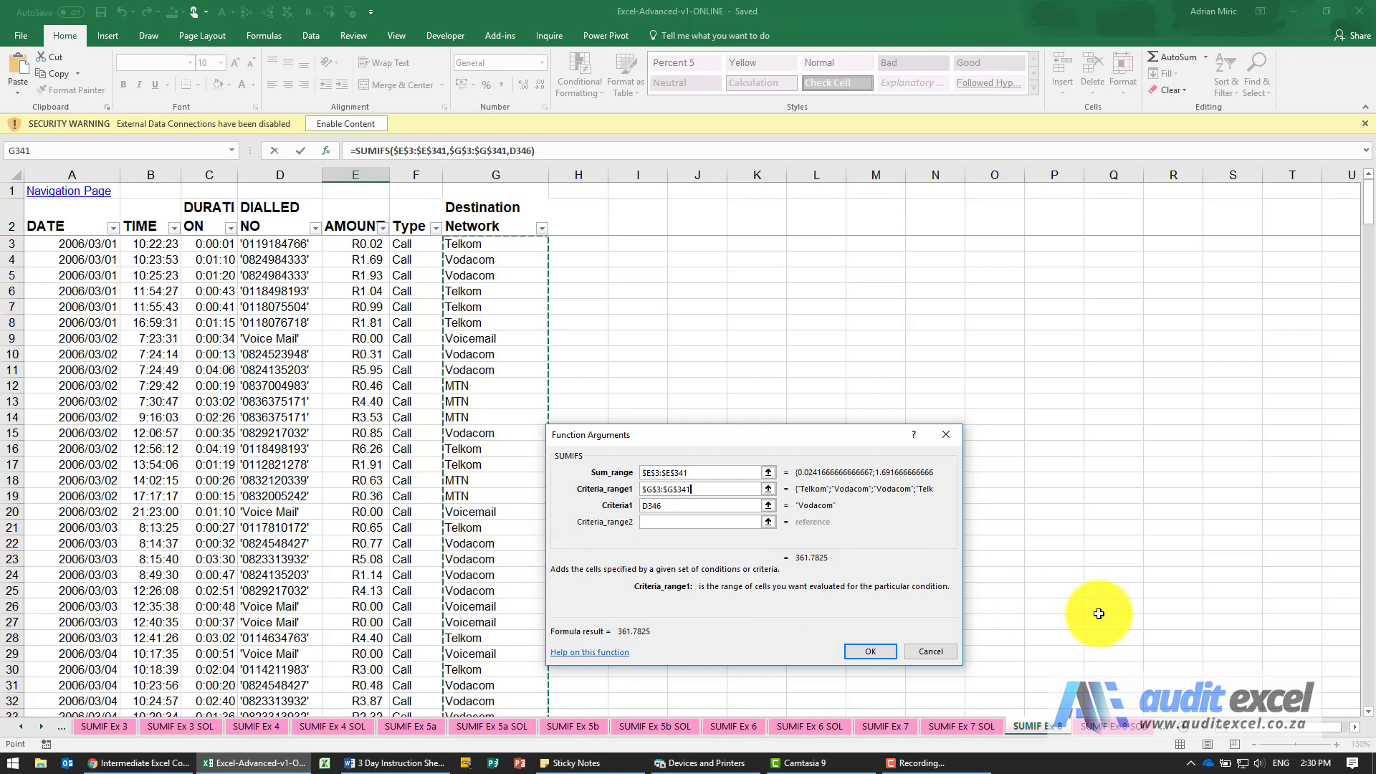
- Add a second SUMIFS condition matching the Type range $F$3:$F$341 against the Call heading in E345
drag(1369, 224, 1368, 701)
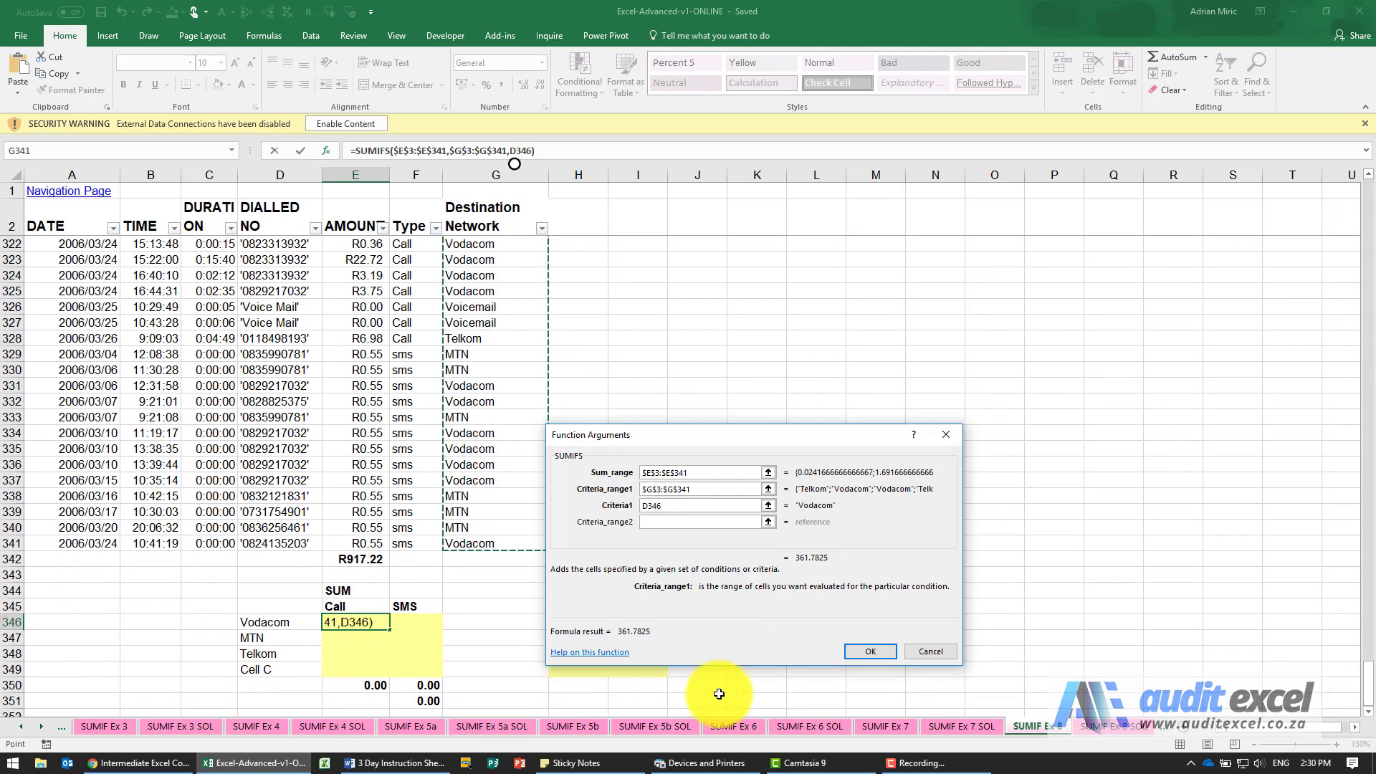
click(674, 522)
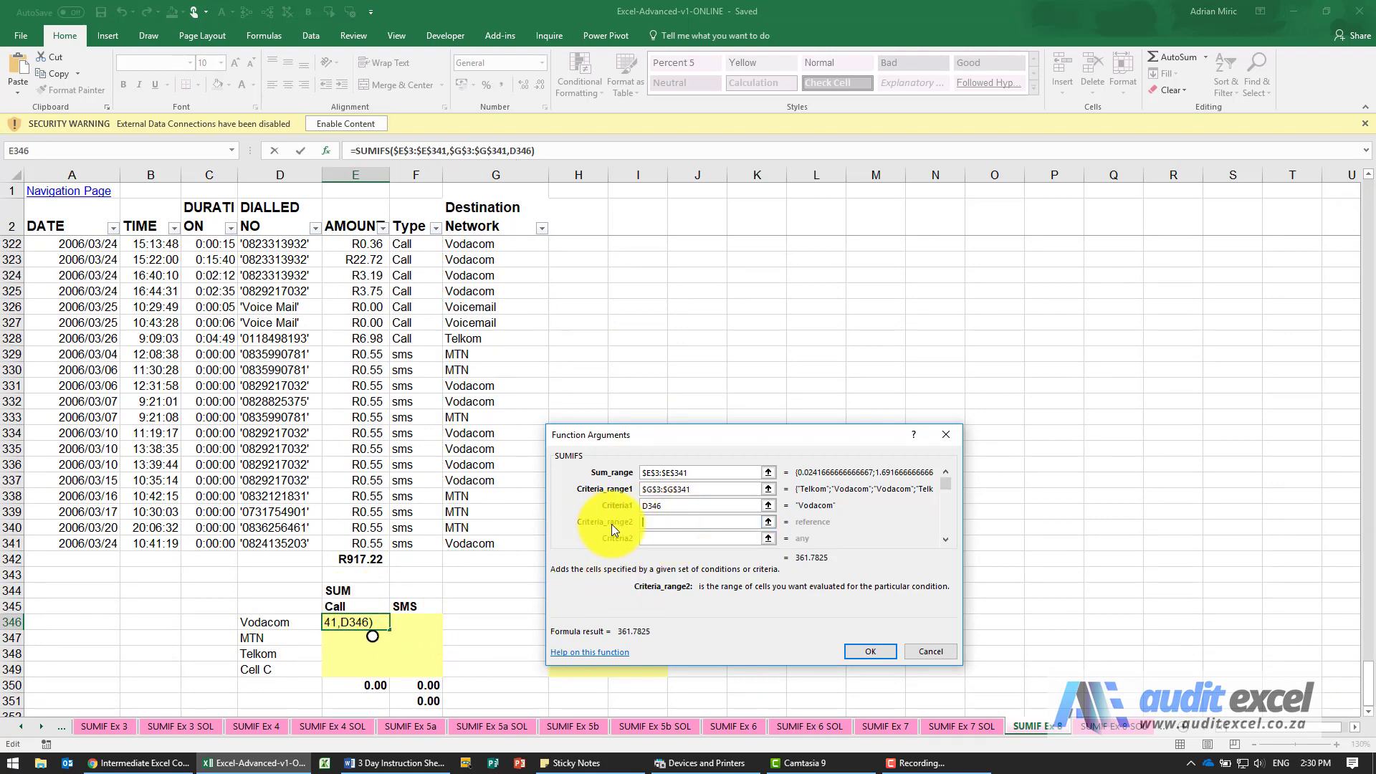
click(659, 538)
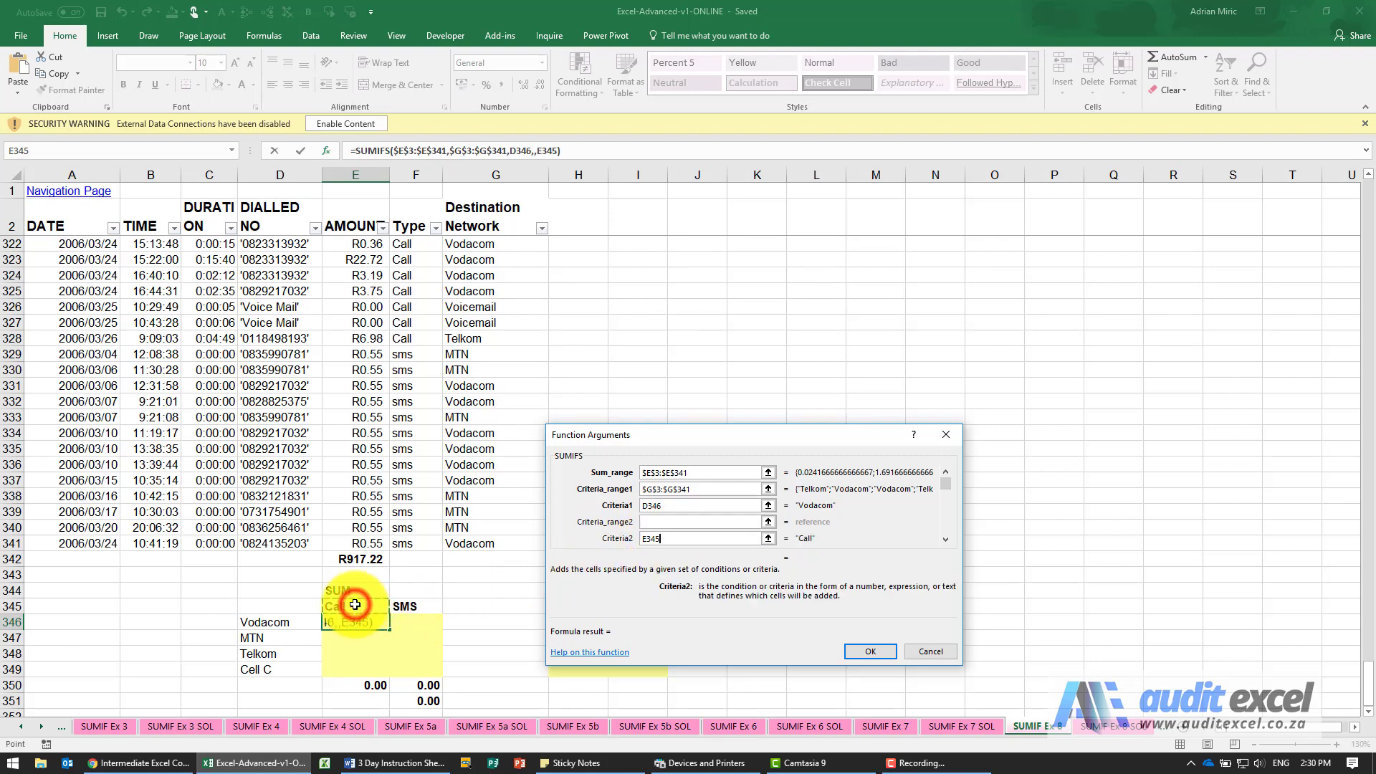
click(664, 523)
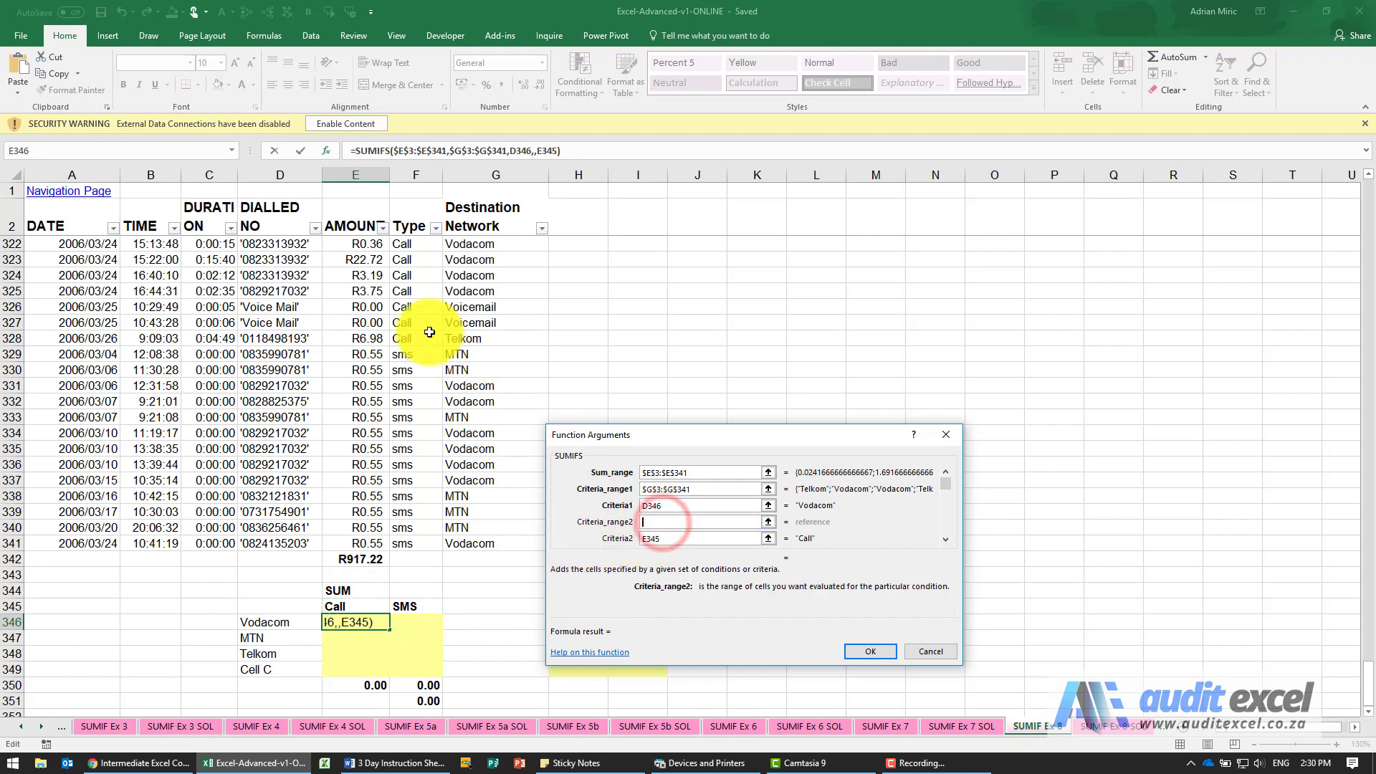
click(415, 544)
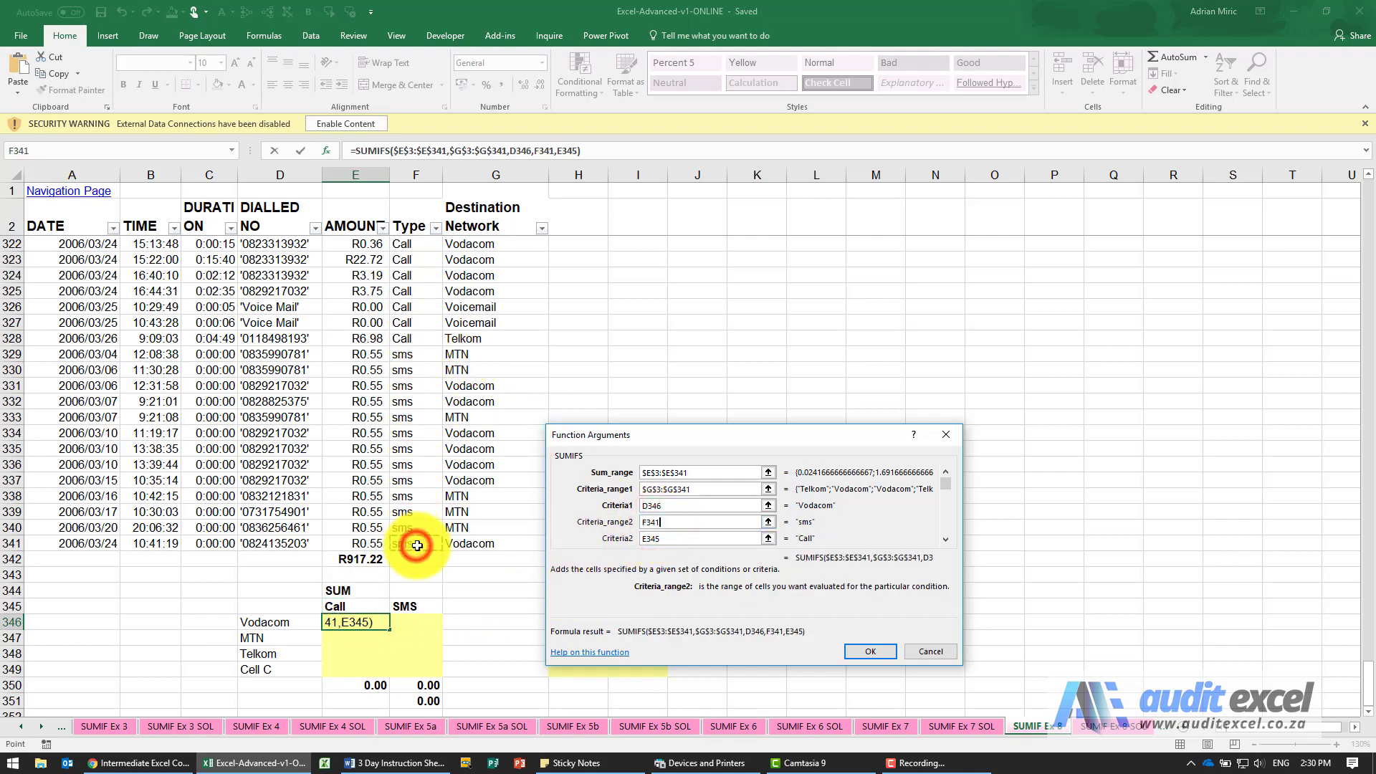
key(ctrl+shift+Up)
key(shift+Down)
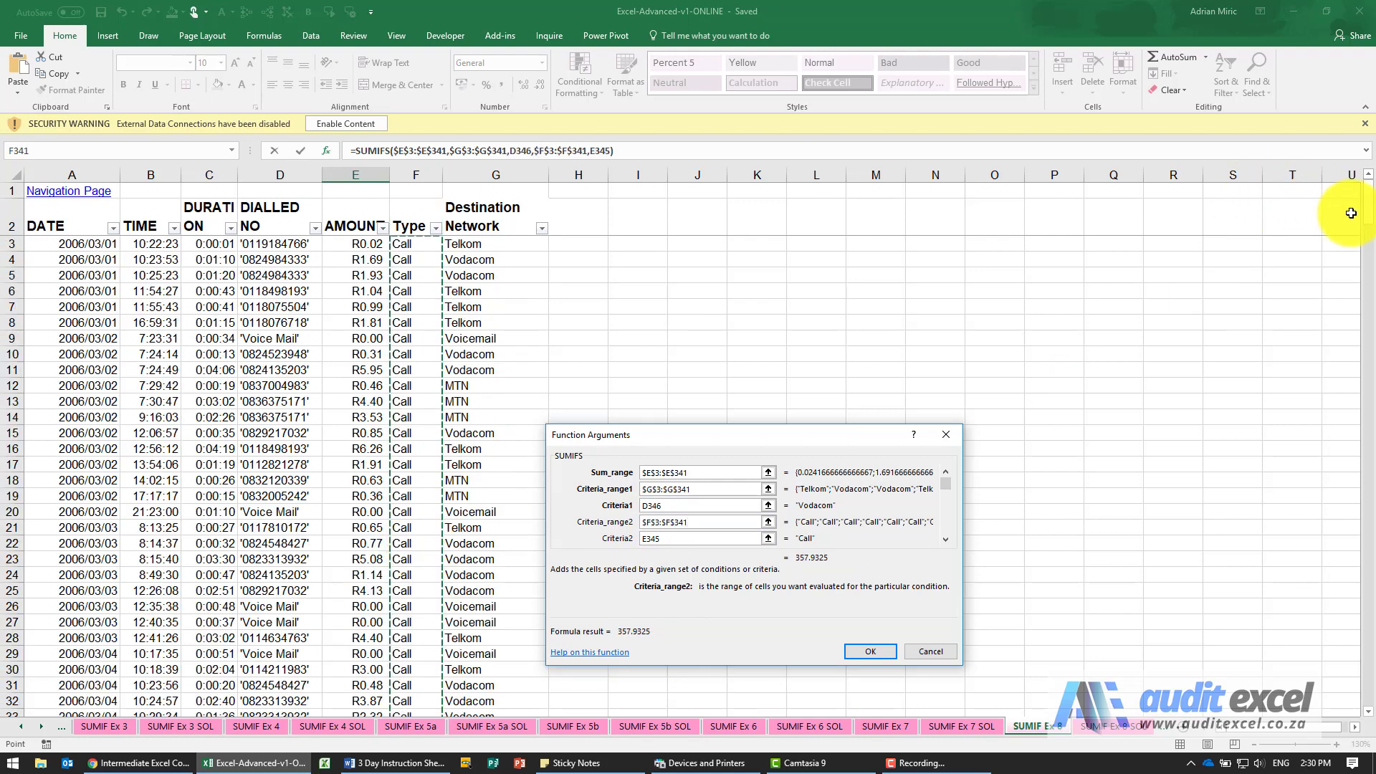
- Change the criteria references to the mixed references $D346 and E$345, and complete the SUMIFS formula
drag(1369, 234, 1367, 711)
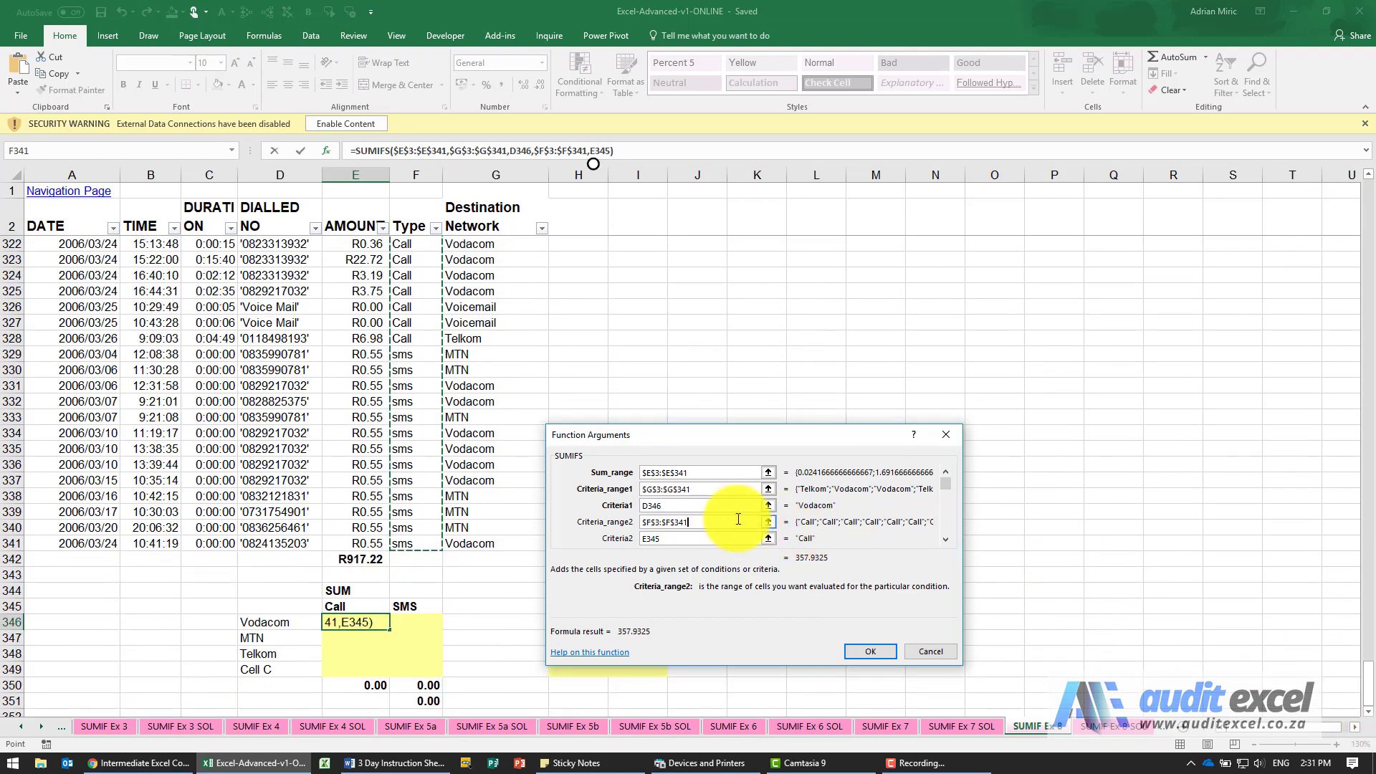
click(735, 520)
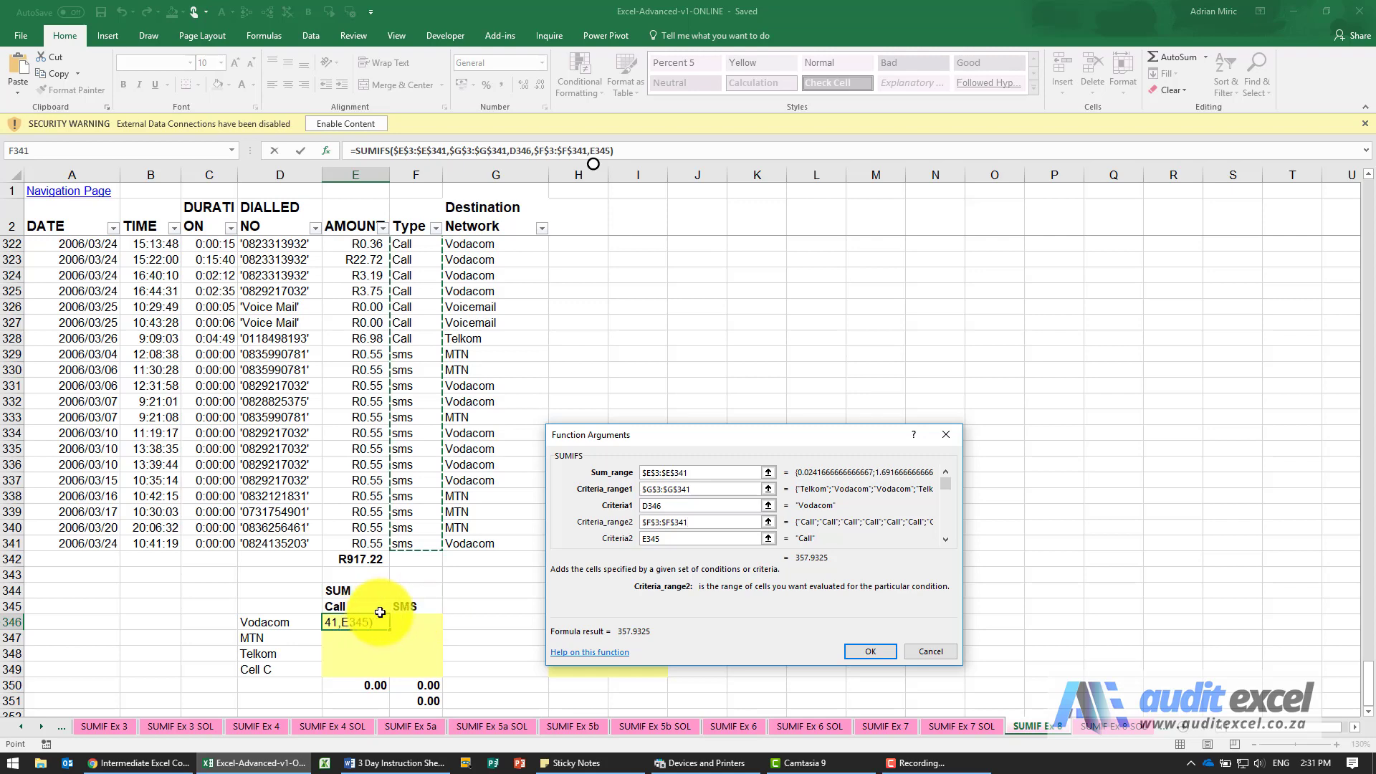
click(646, 506)
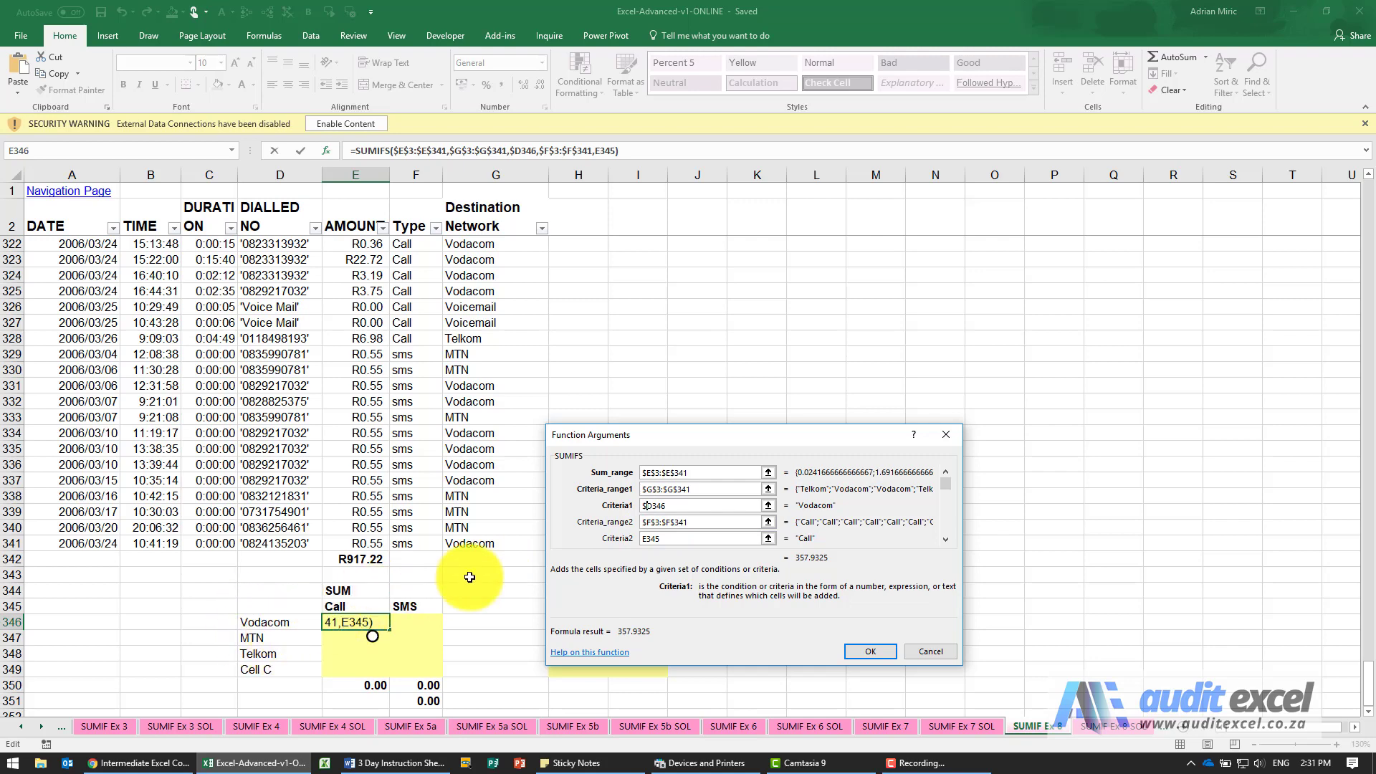
click(687, 539)
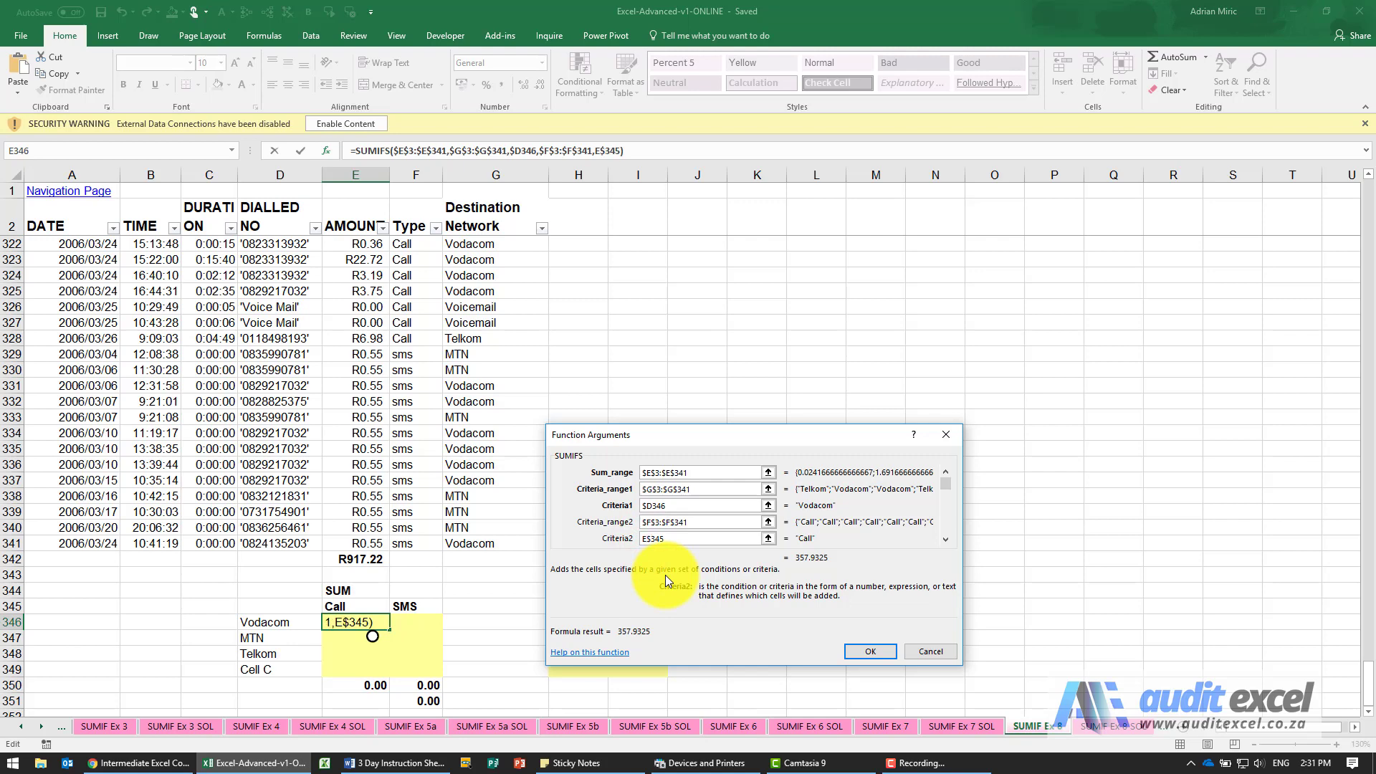
click(870, 650)
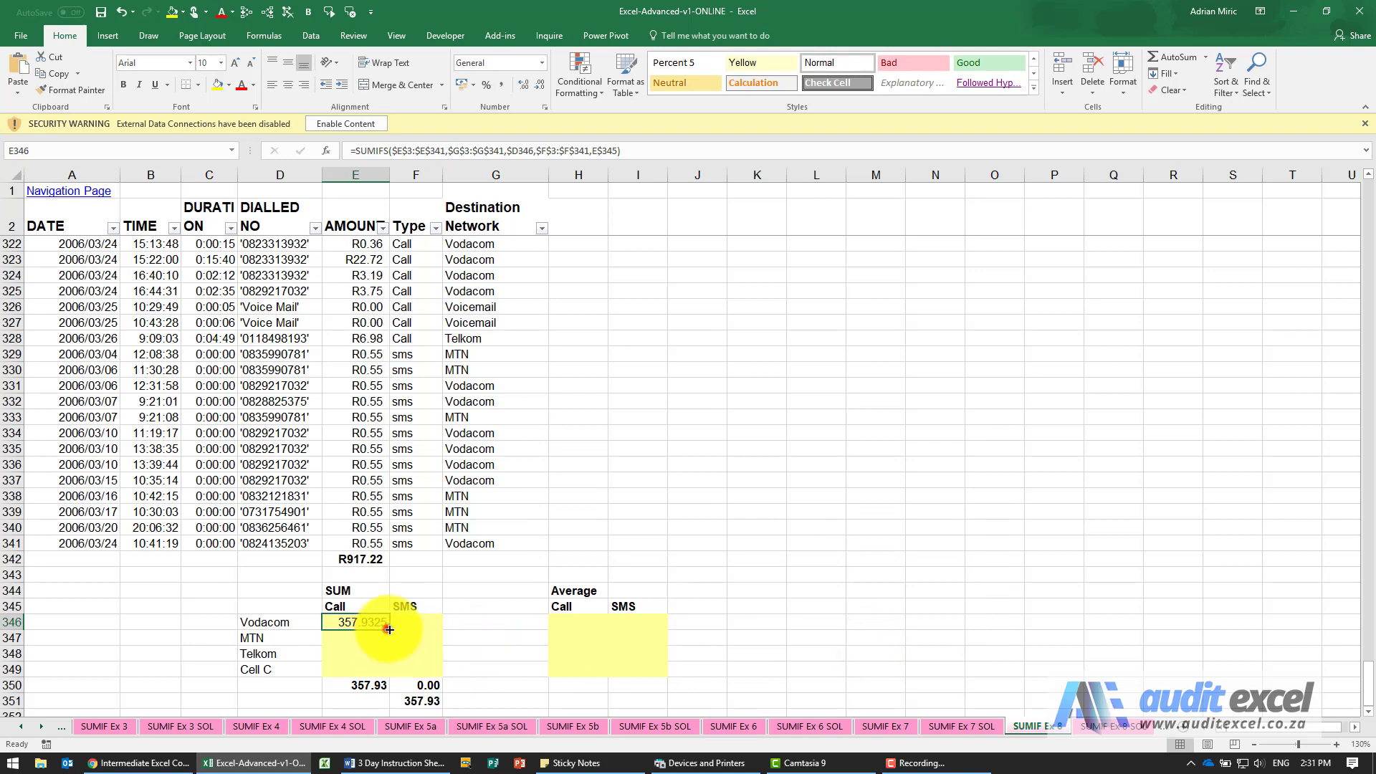
- Fill the SUMIFS formula from E346 down to E349 for the remaining networks
drag(388, 628, 384, 674)
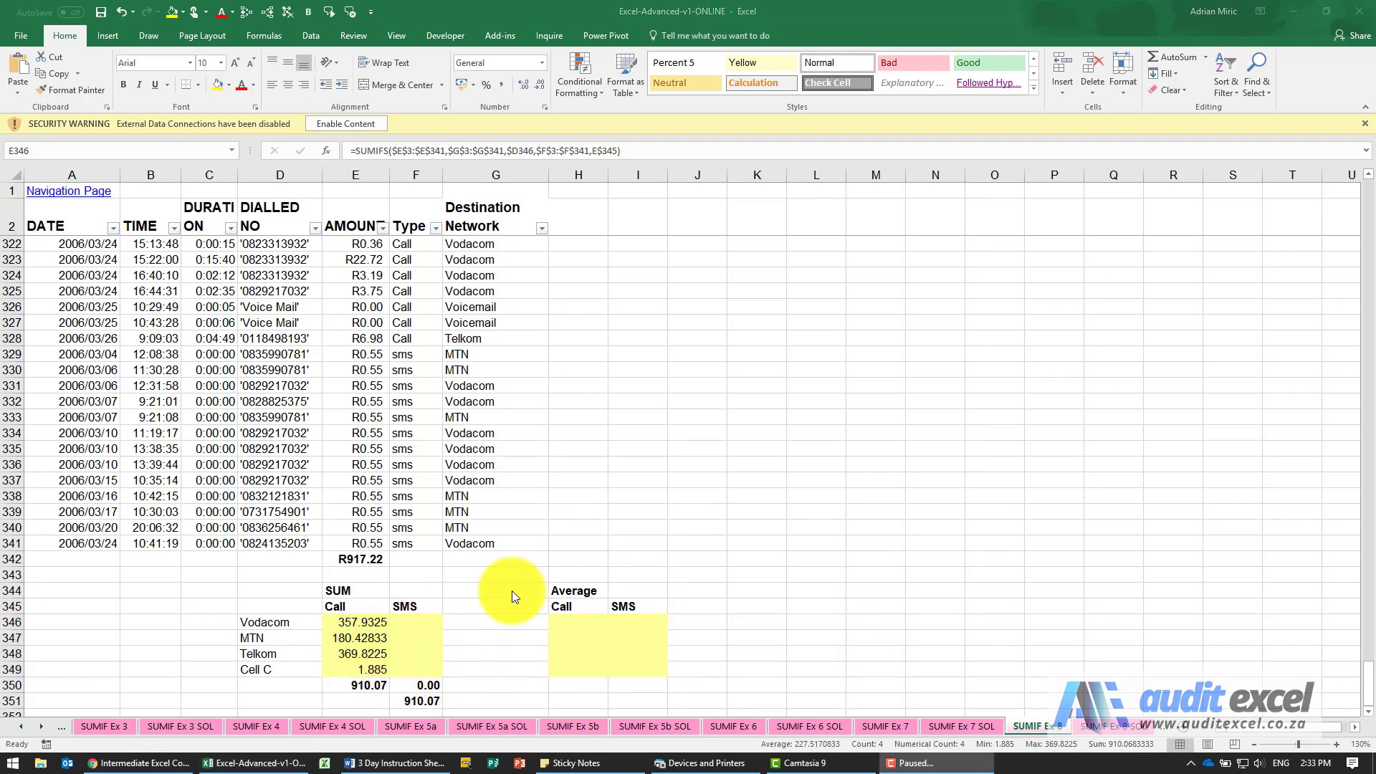
click(509, 592)
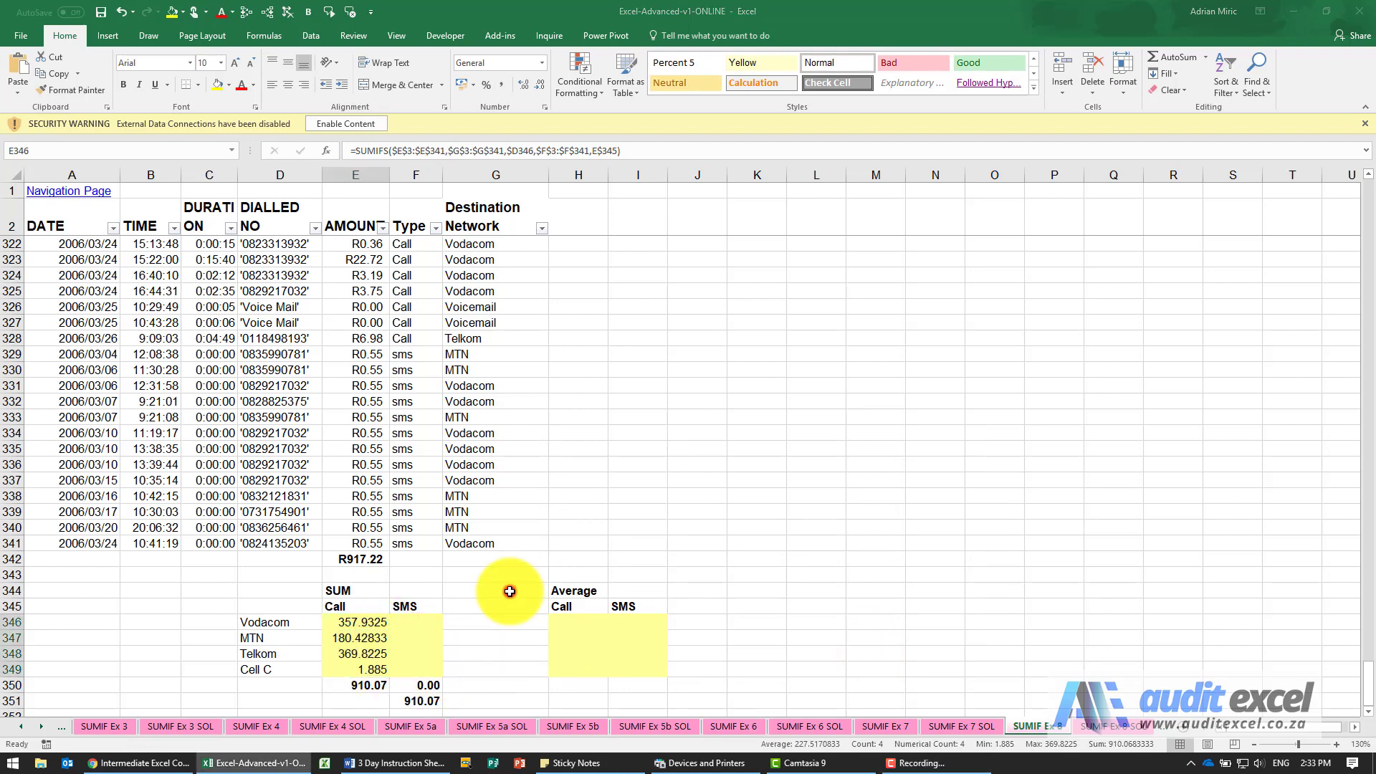
click(430, 671)
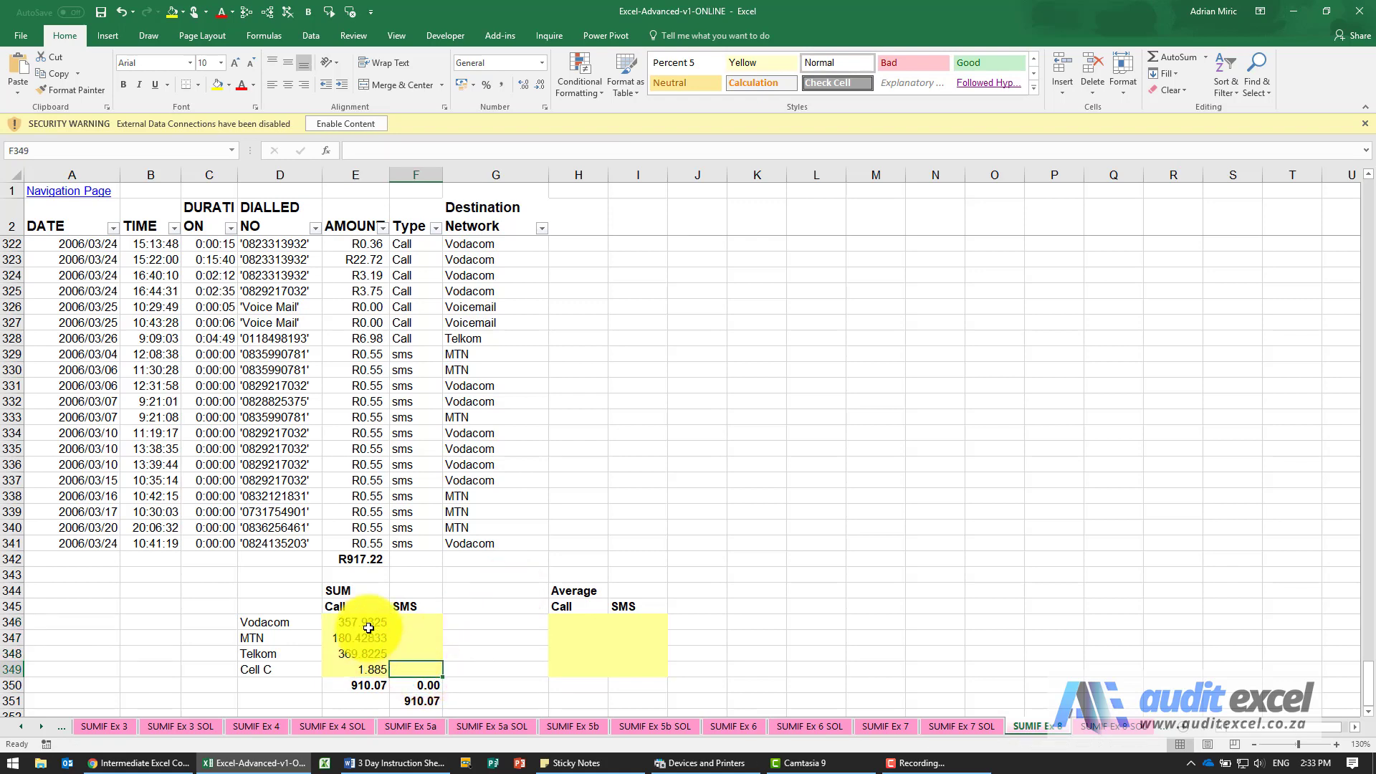
- Copy the Call formulas in E346:E349 into the SMS column at F346:F349
drag(369, 628, 380, 671)
key(ctrl+c)
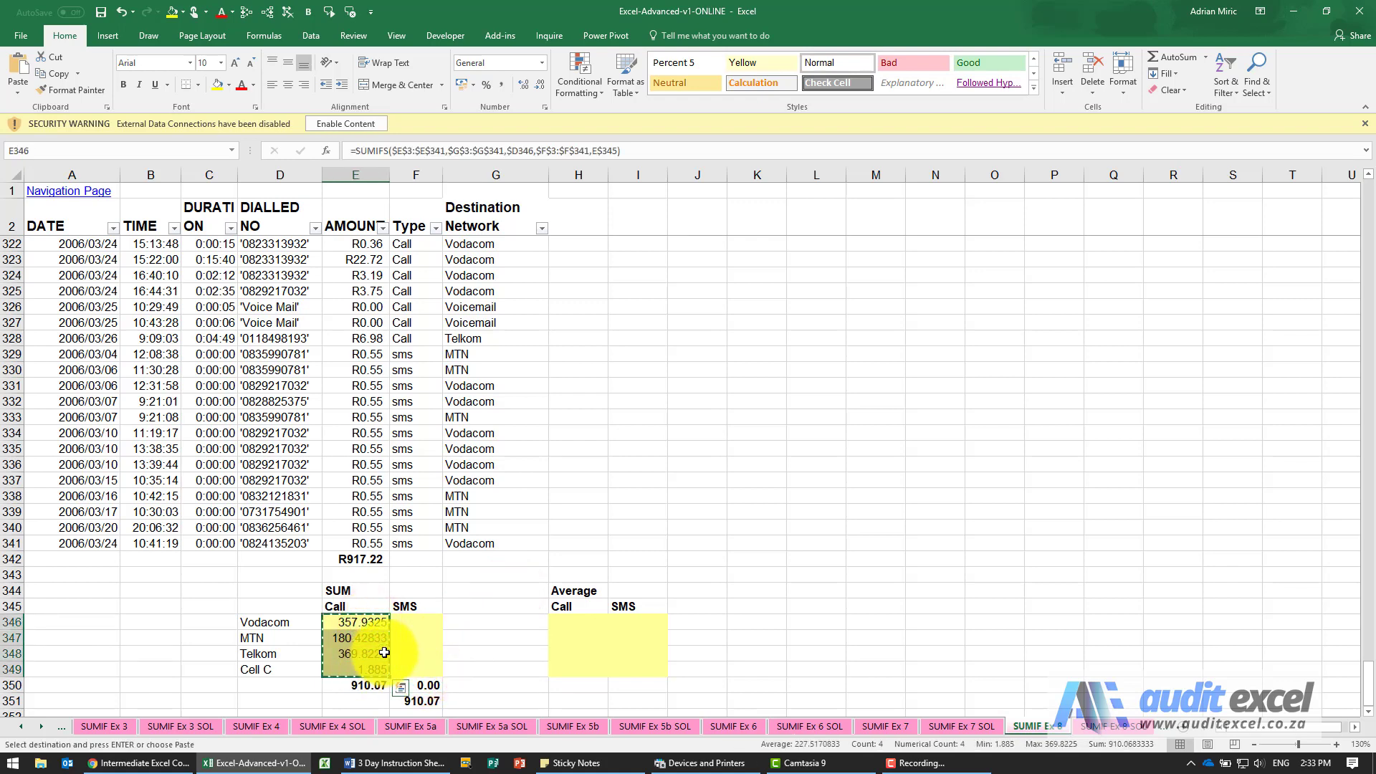
click(424, 623)
key(Return)
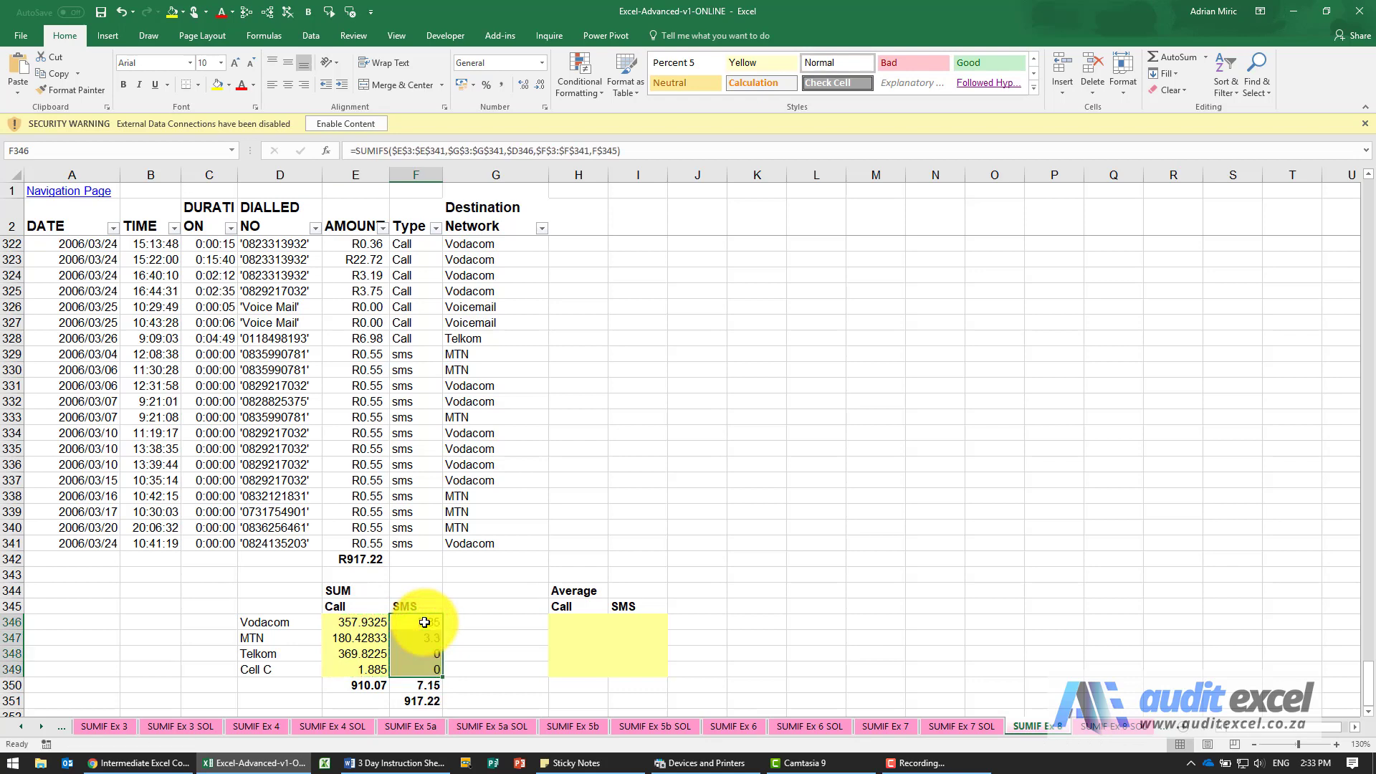
key(ctrl+v)
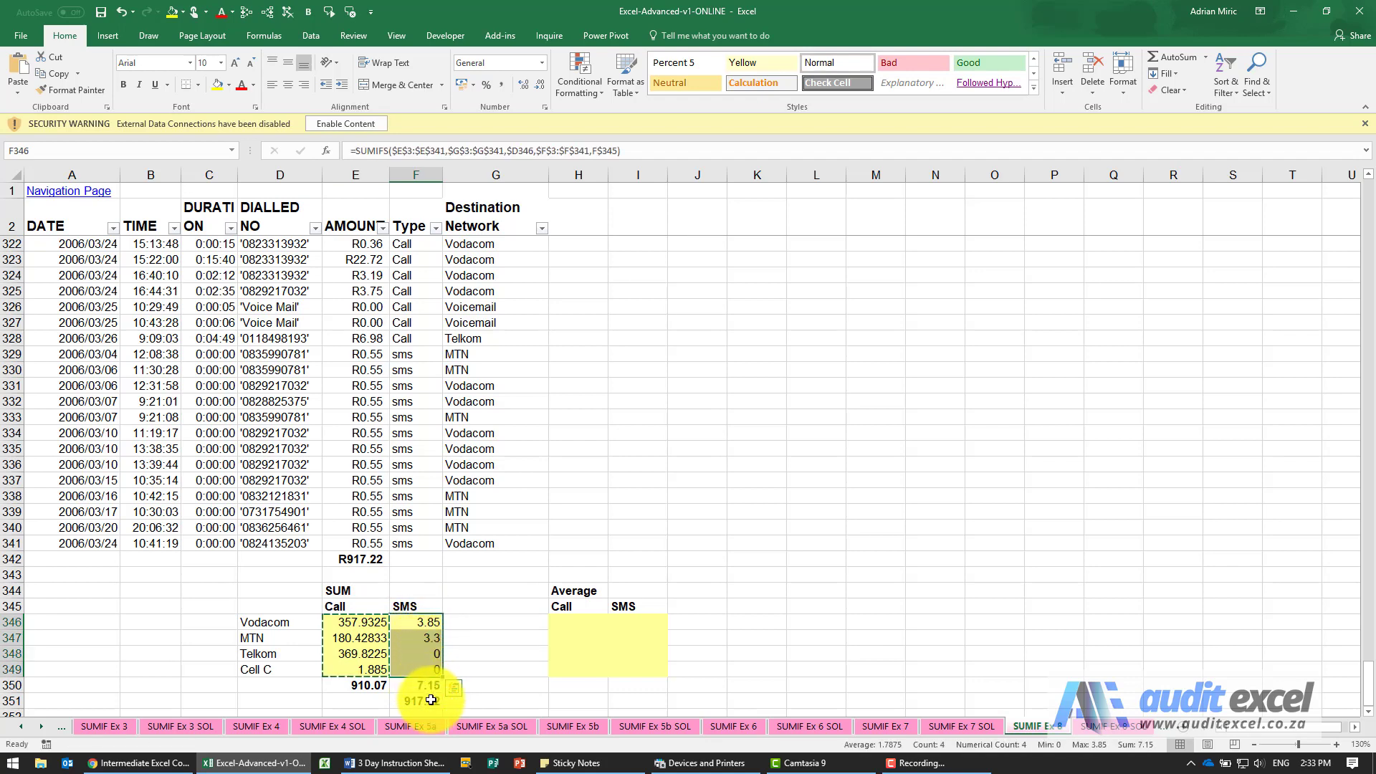
- Compare the totals in E342 and F351, and trace the precedents of the MTN SMS formula in F347, clearing the arrows when done
click(363, 560)
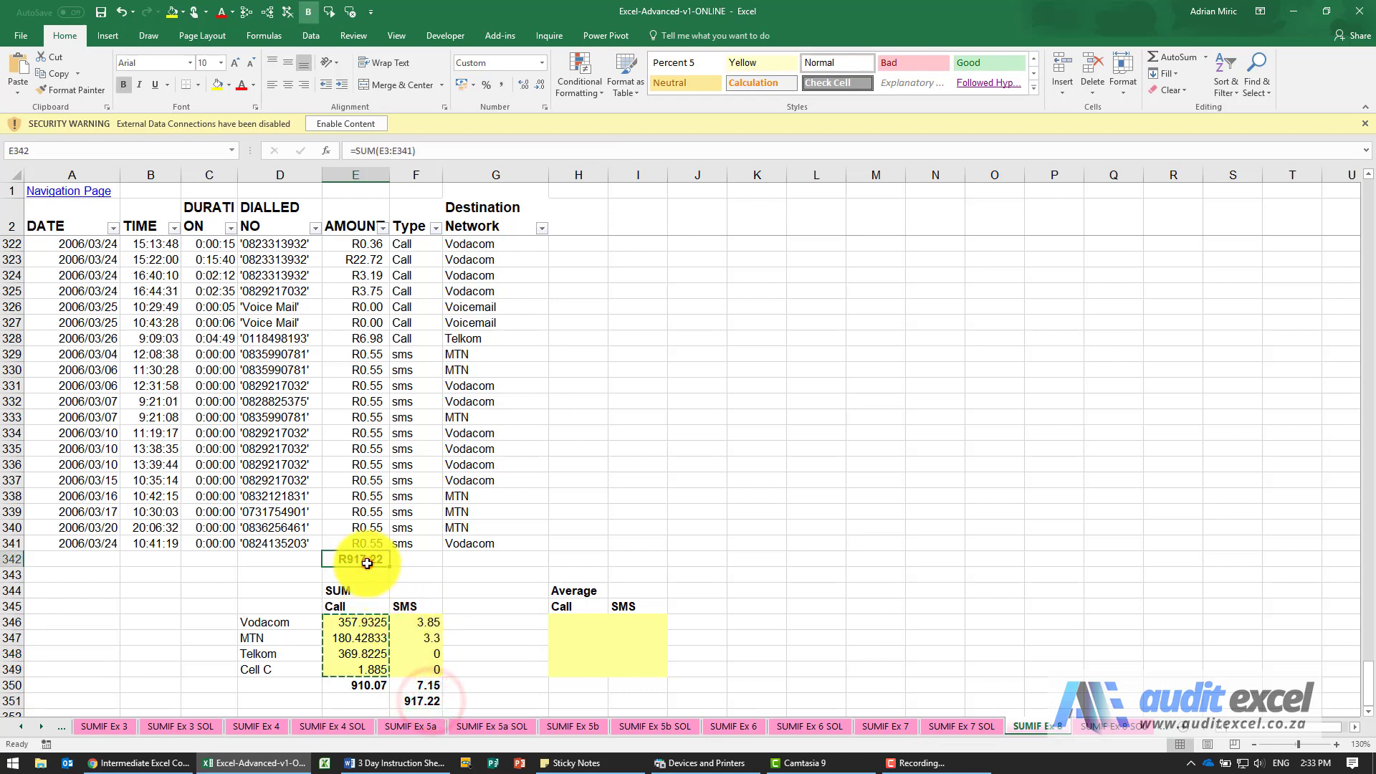
click(408, 700)
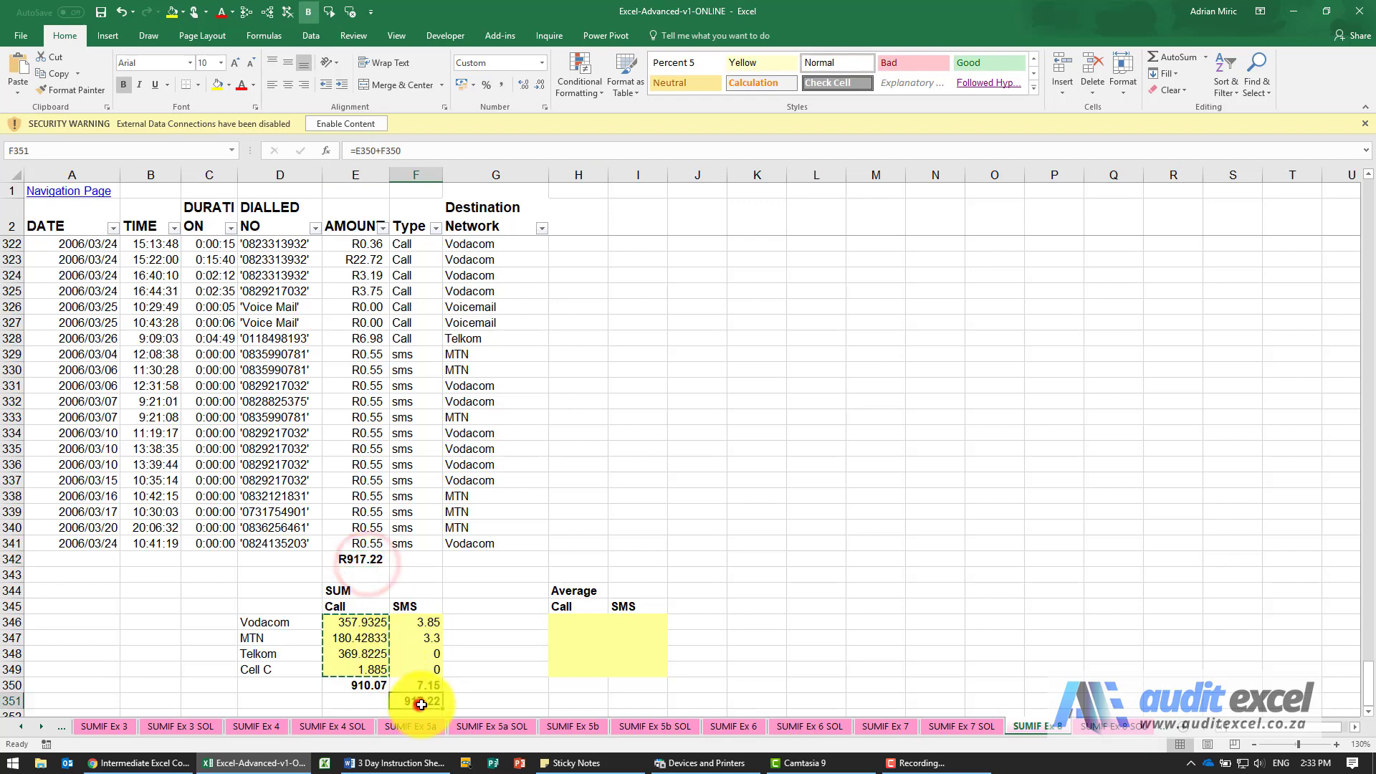
click(423, 637)
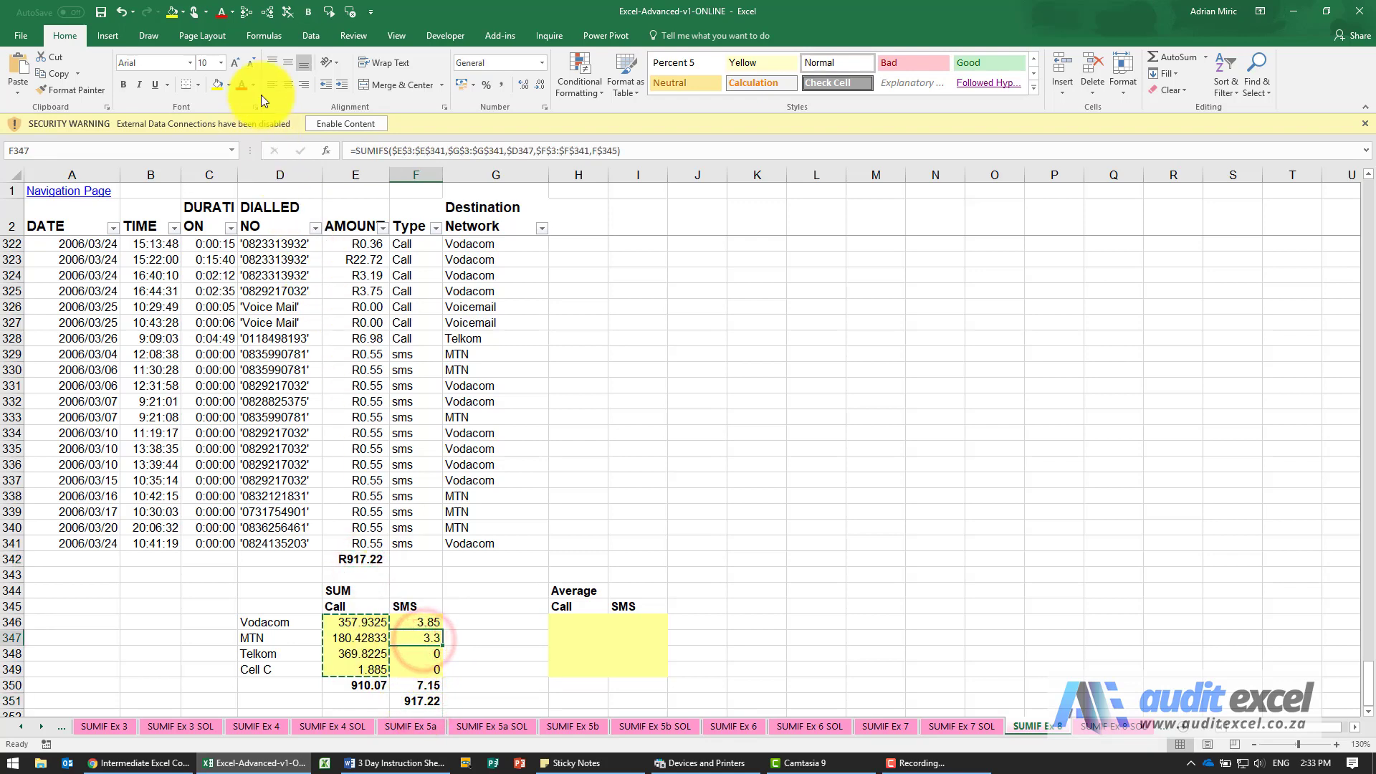
click(245, 14)
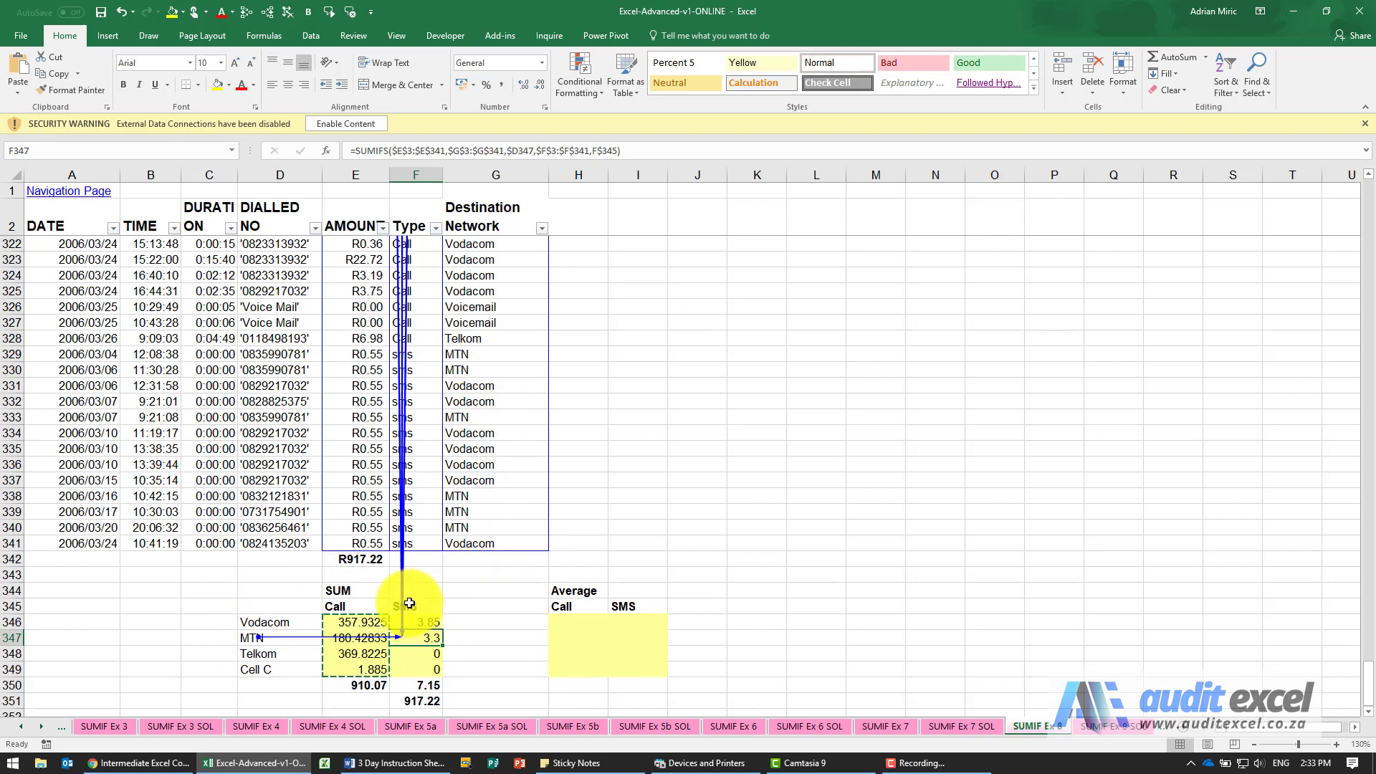
click(291, 15)
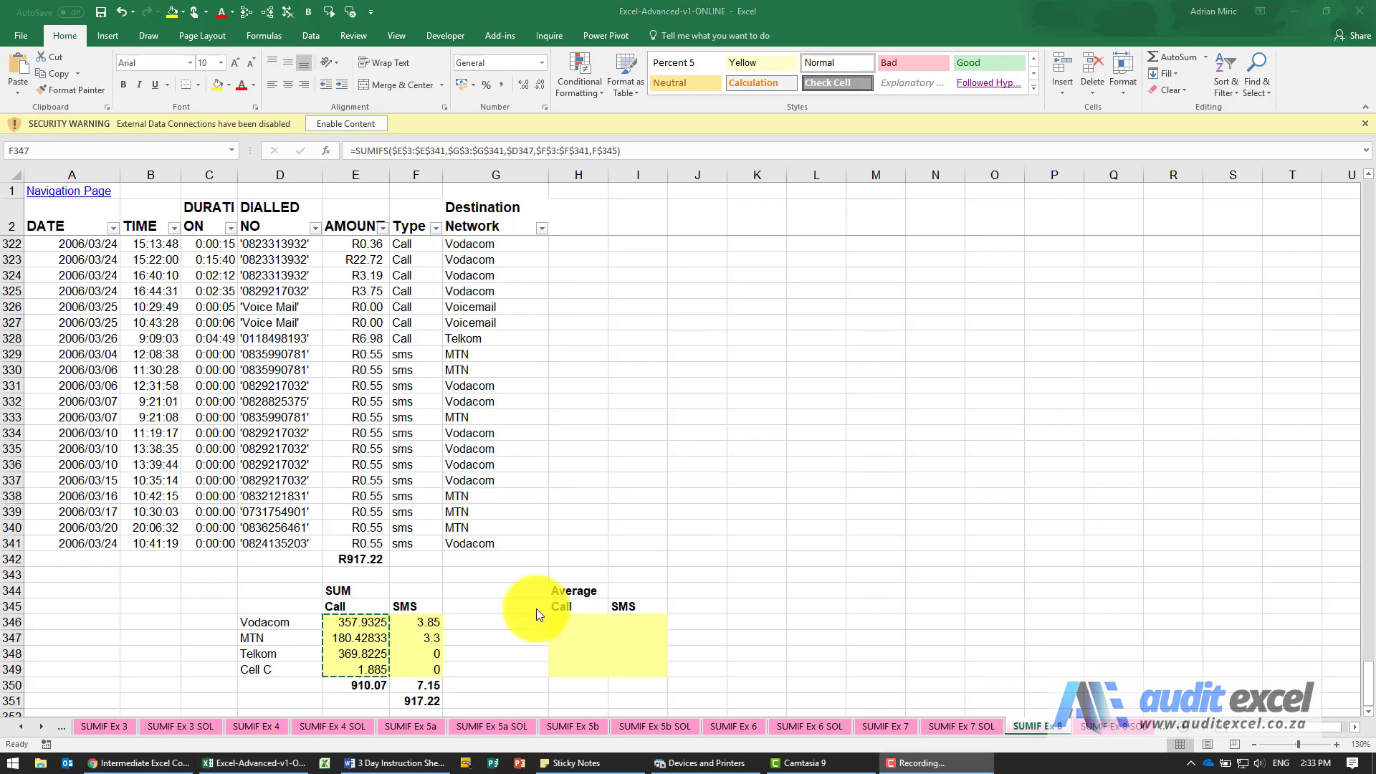
click(536, 608)
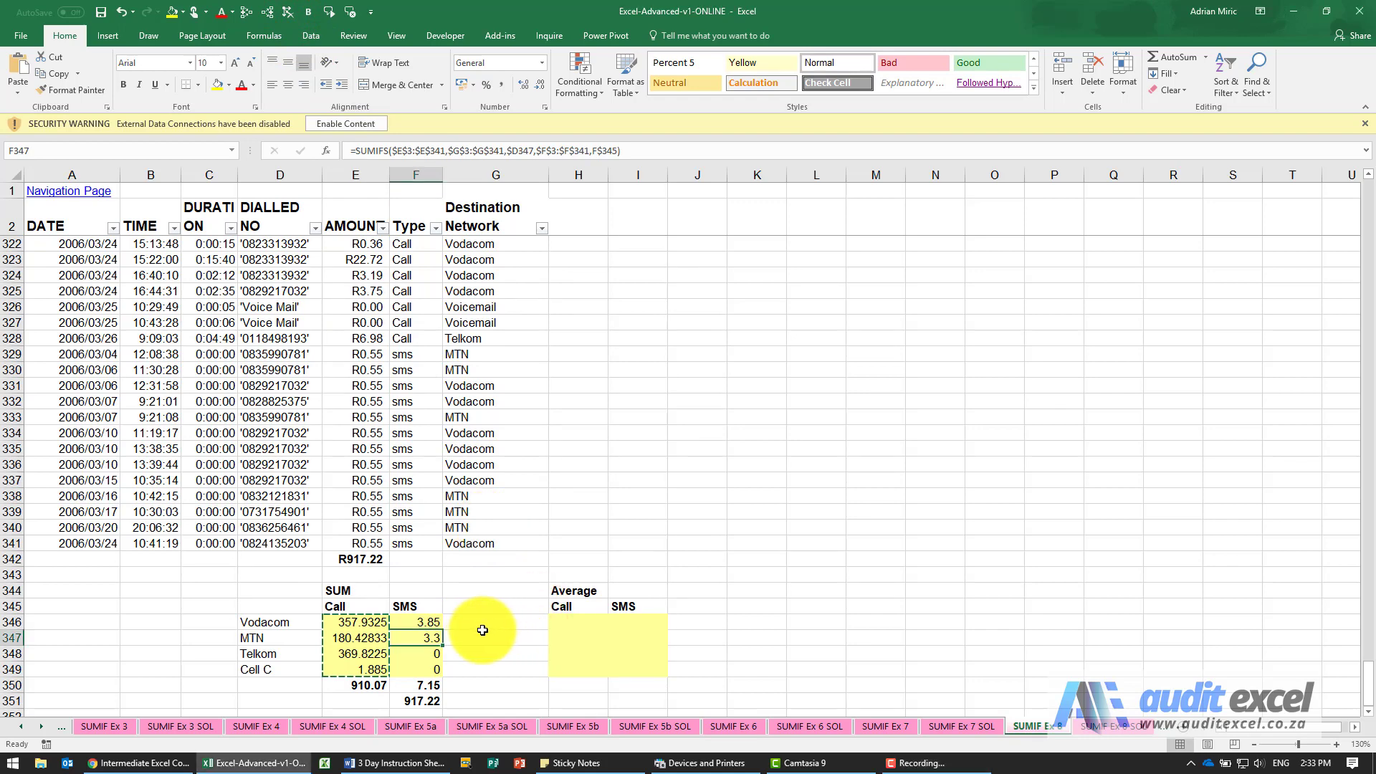
- Start an AVERAGEIFS function in H346 with the absolute range $E$3:$E$341 as the average range
click(578, 620)
click(326, 150)
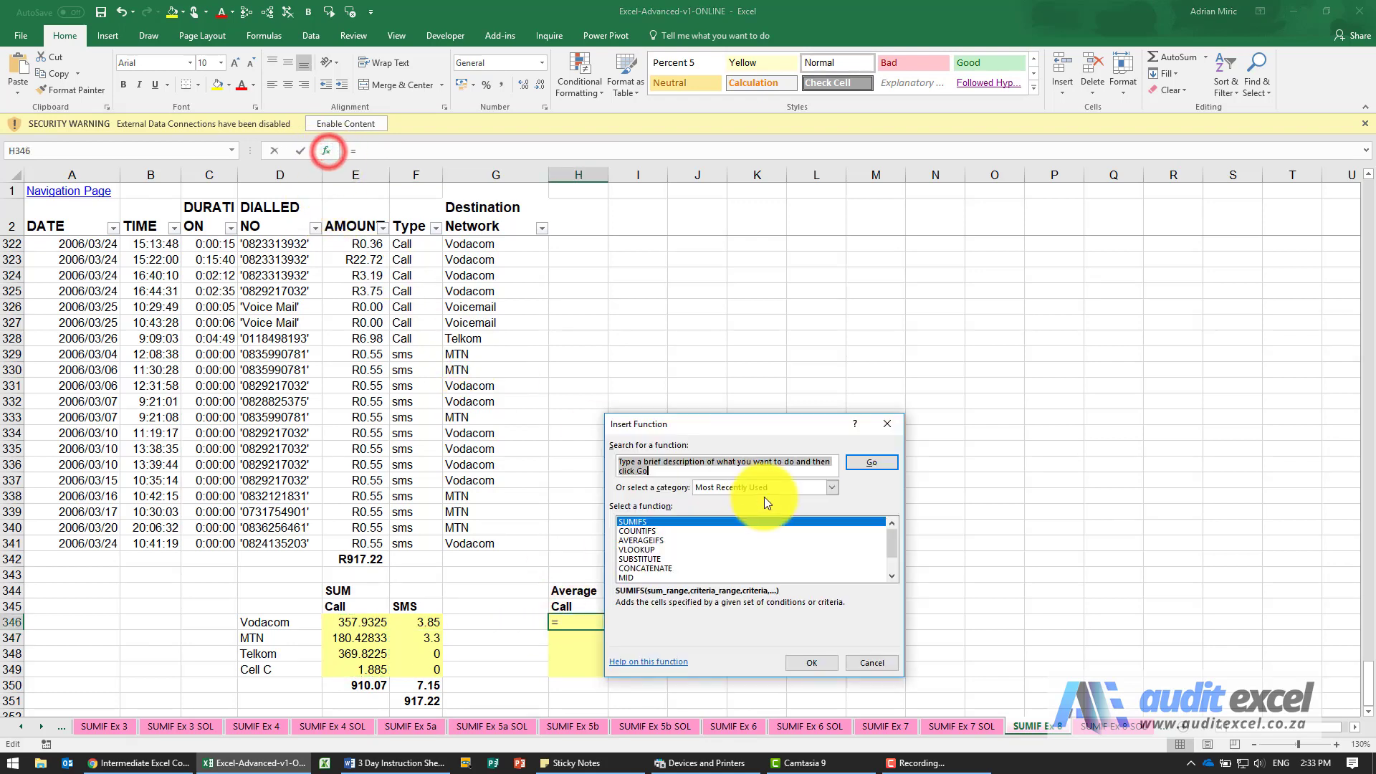
click(747, 531)
key(Down)
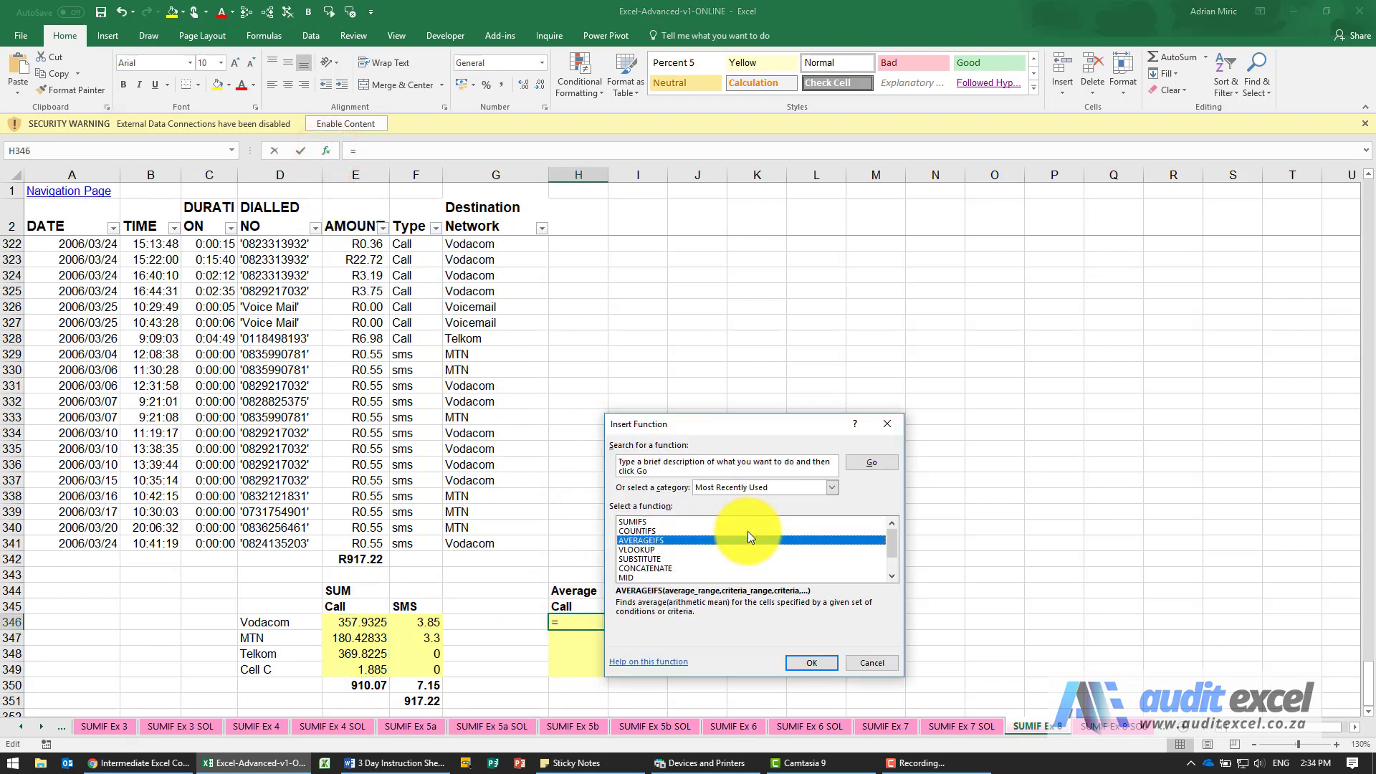
key(Return)
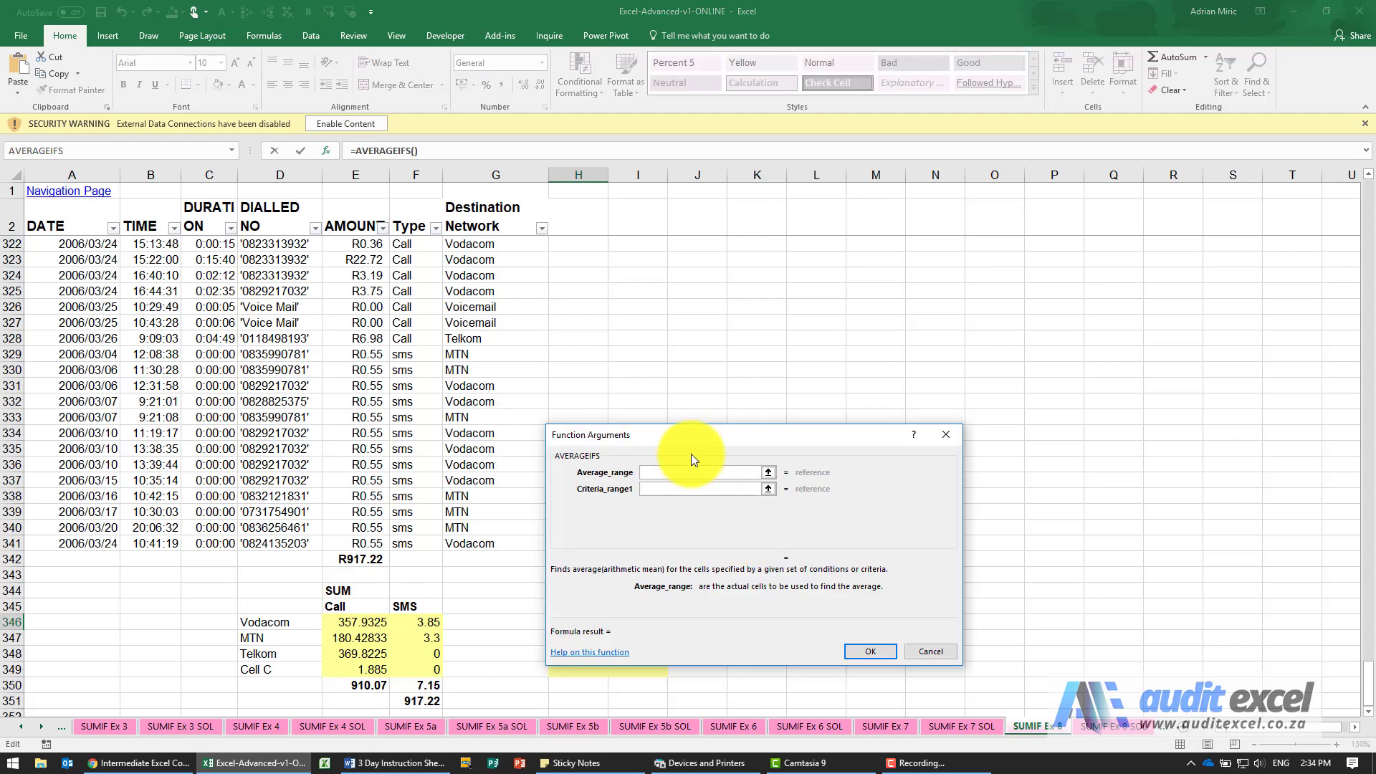
drag(689, 437, 842, 411)
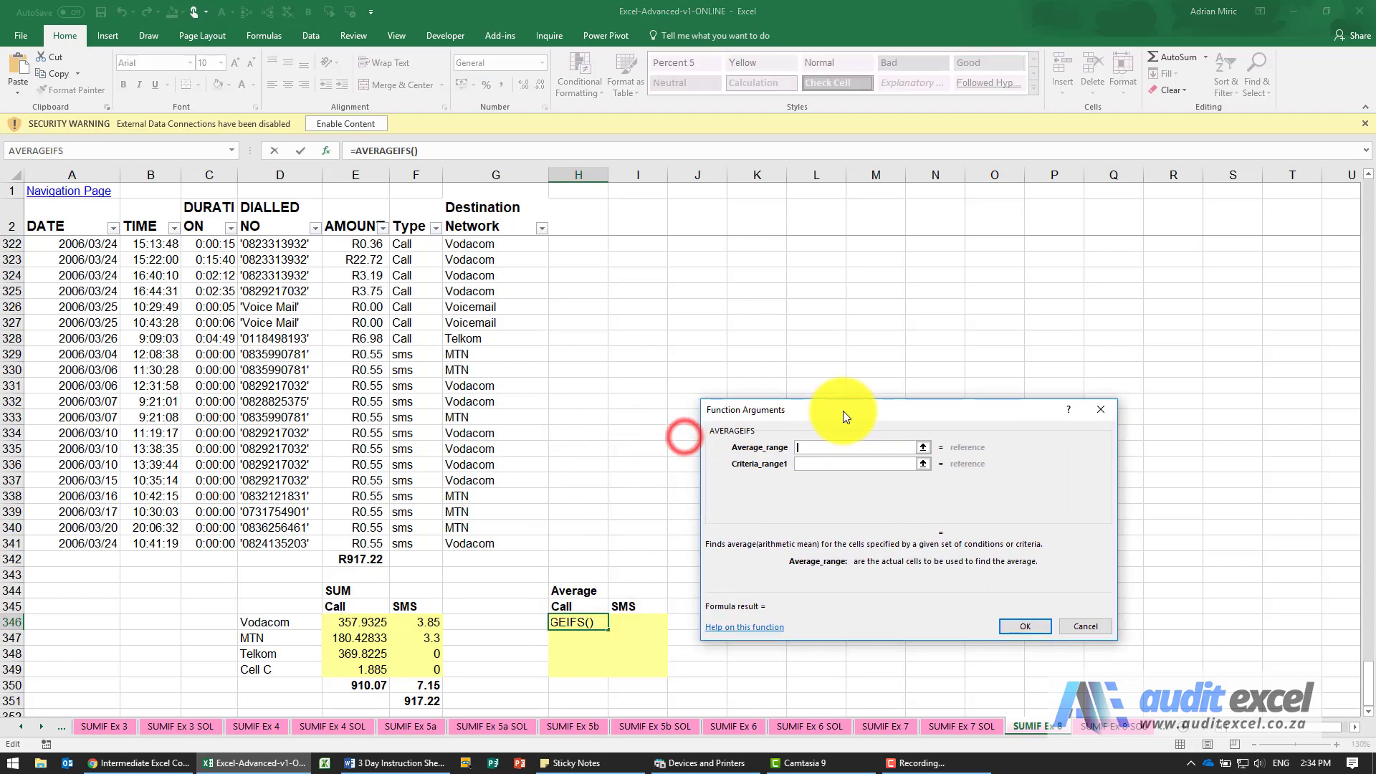
click(360, 545)
key(ctrl+shift+Up)
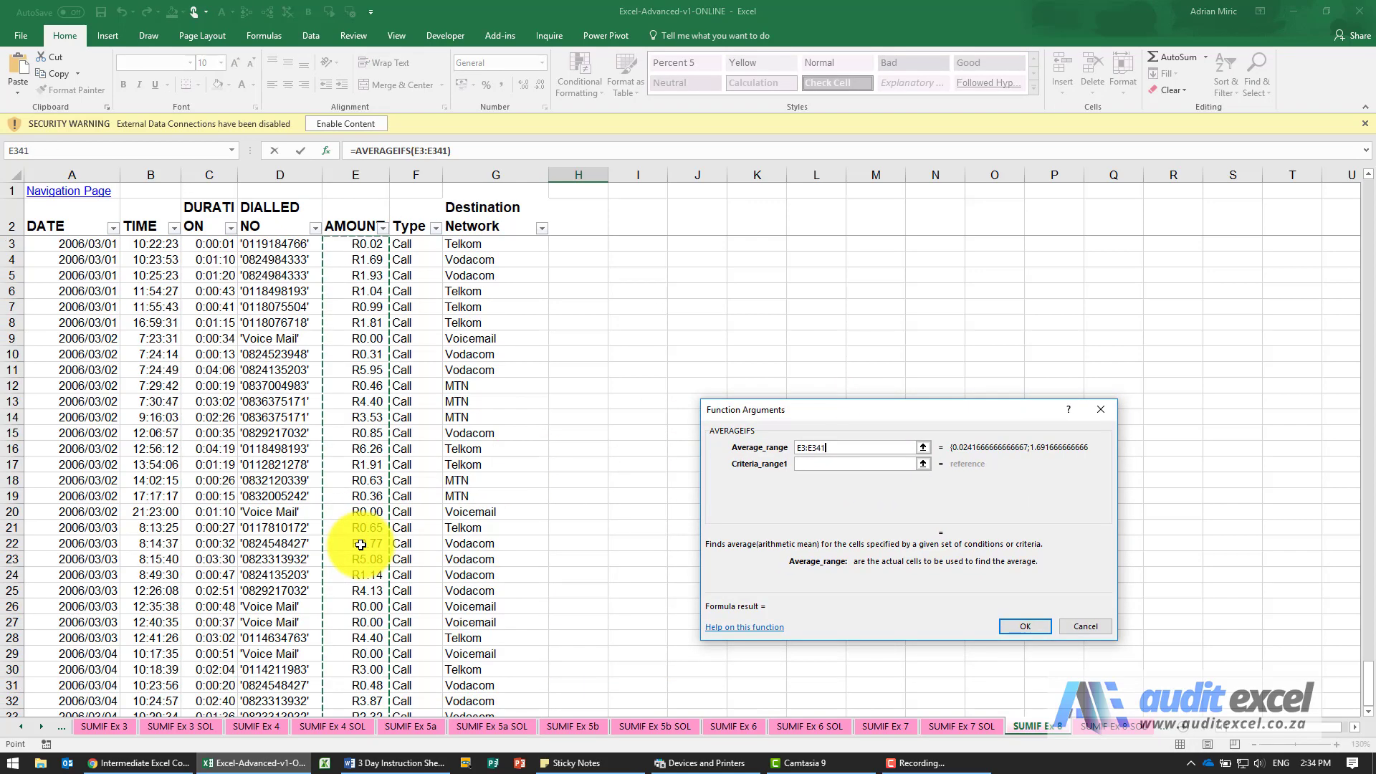
key(Tab)
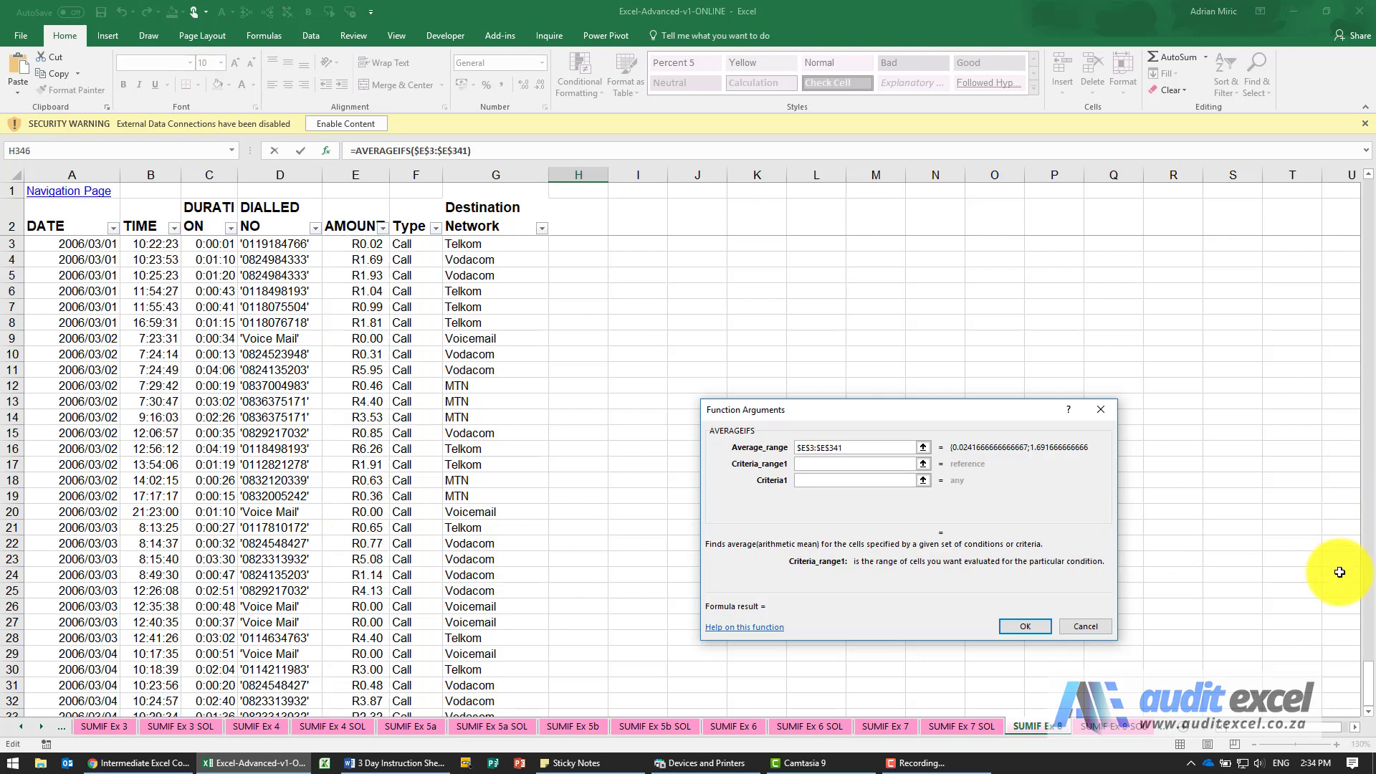
- Set the first AVERAGEIFS condition to criteria range $G$3:$G$341 with the mixed reference $D346 as its criterion
click(1371, 711)
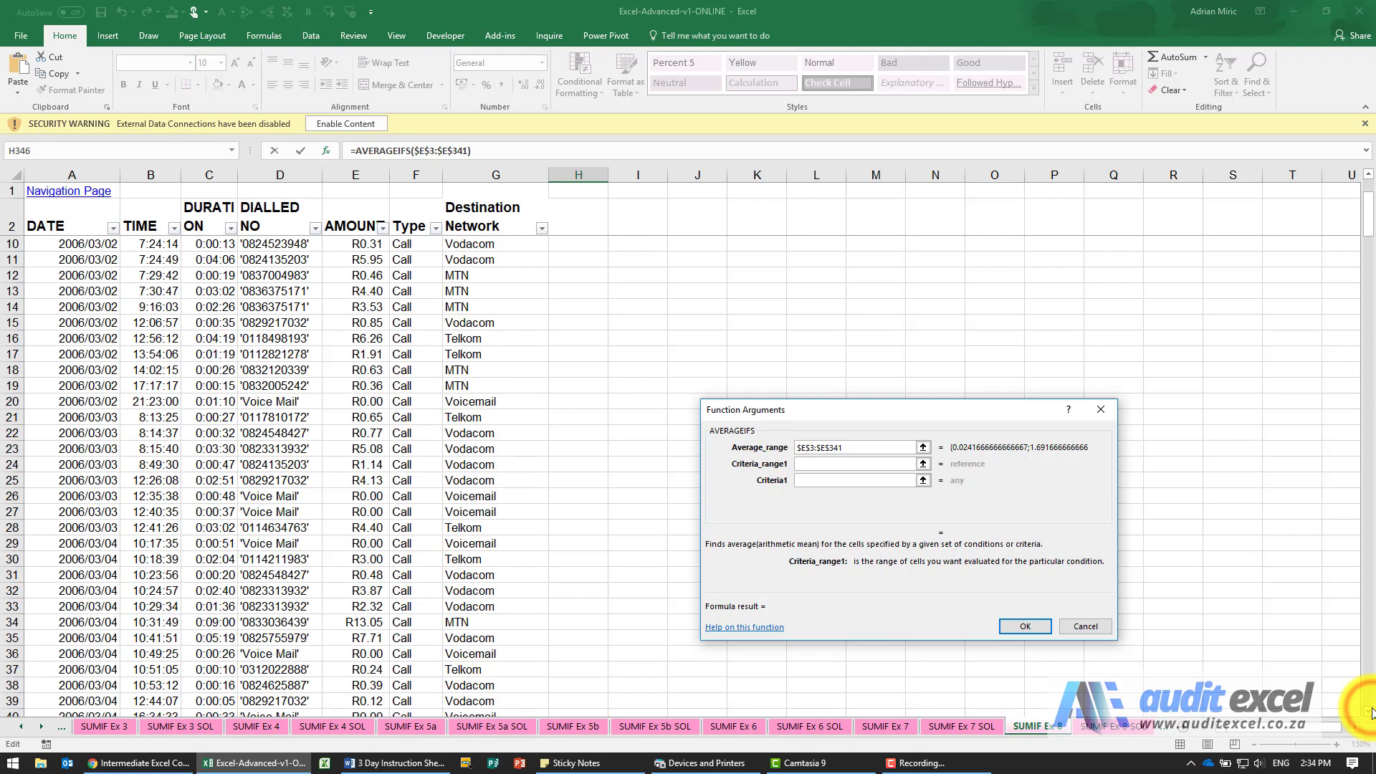
scroll(1359, 226, down, 20)
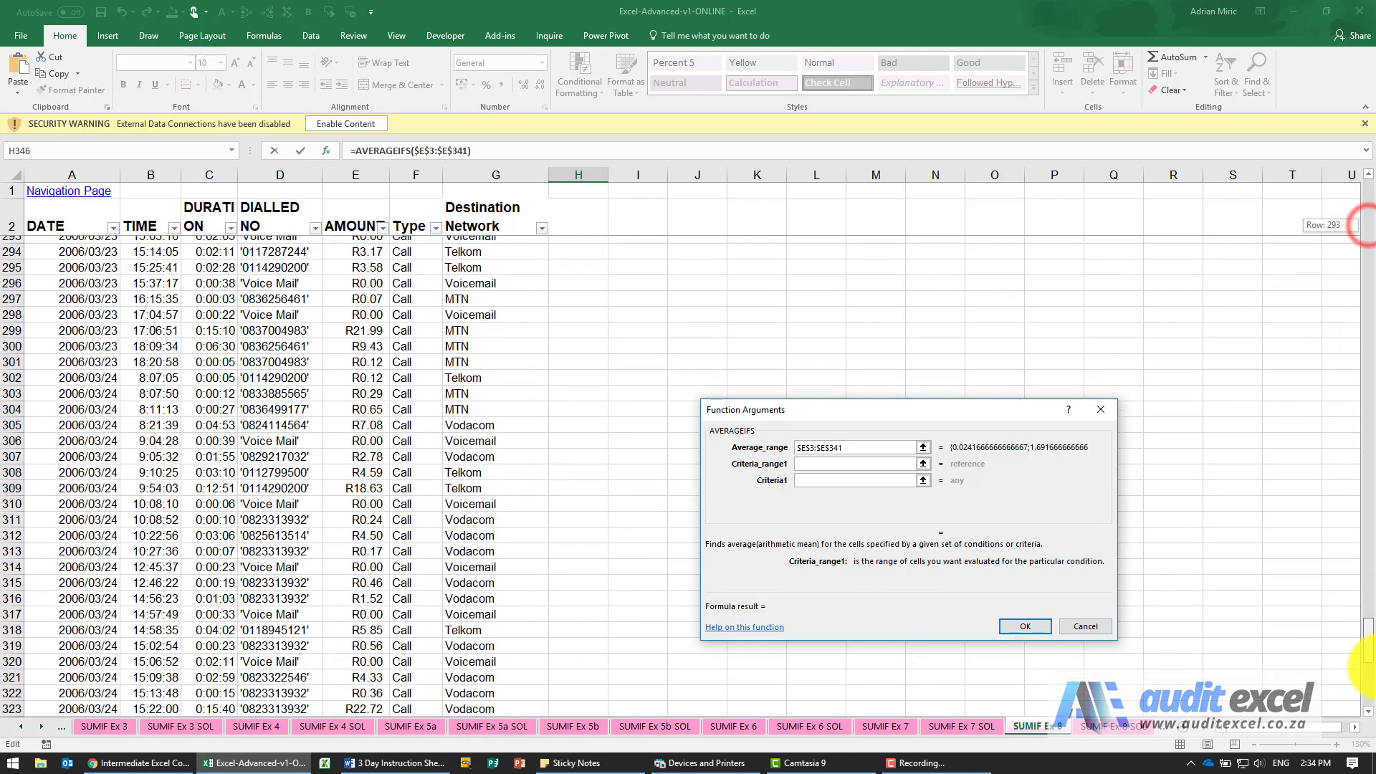
click(811, 480)
click(261, 628)
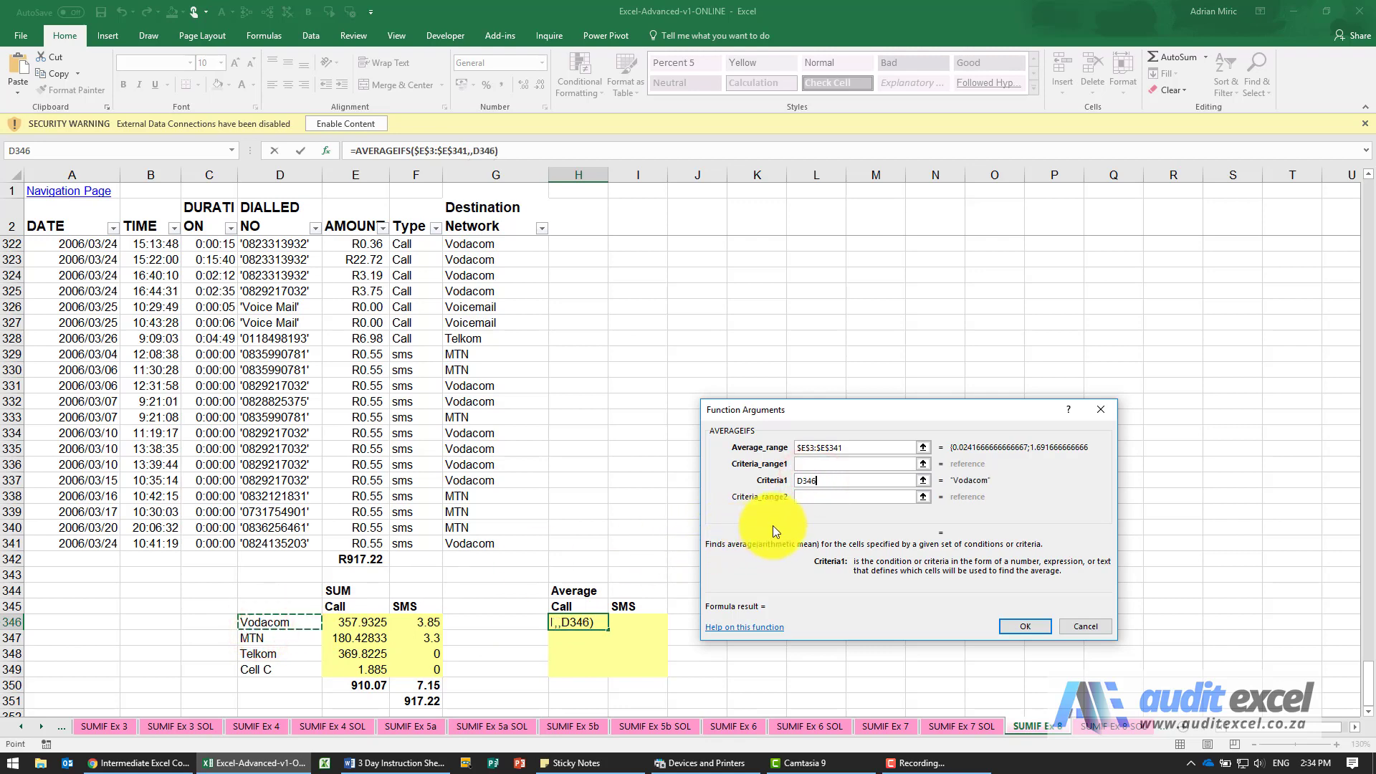
key(F4)
key(F4)
key(F4)
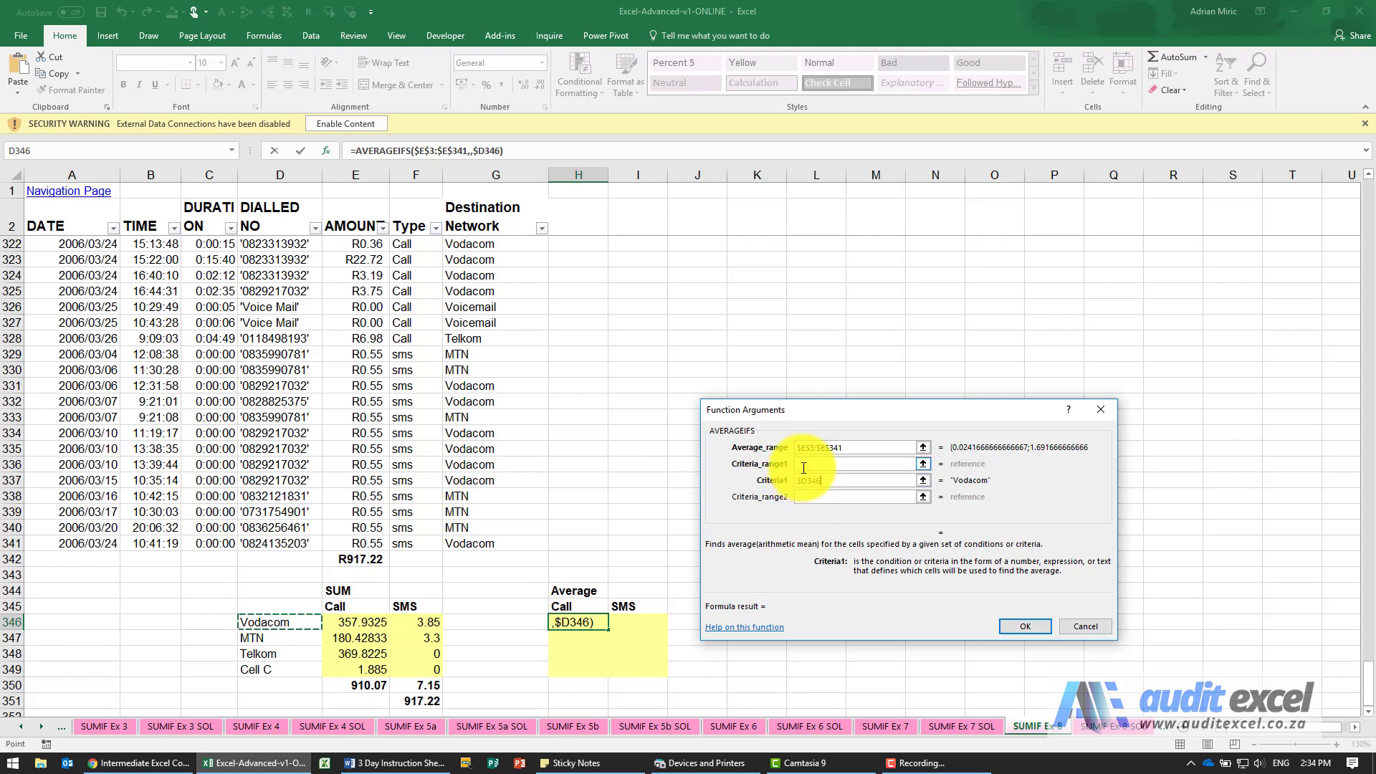
click(803, 466)
click(498, 541)
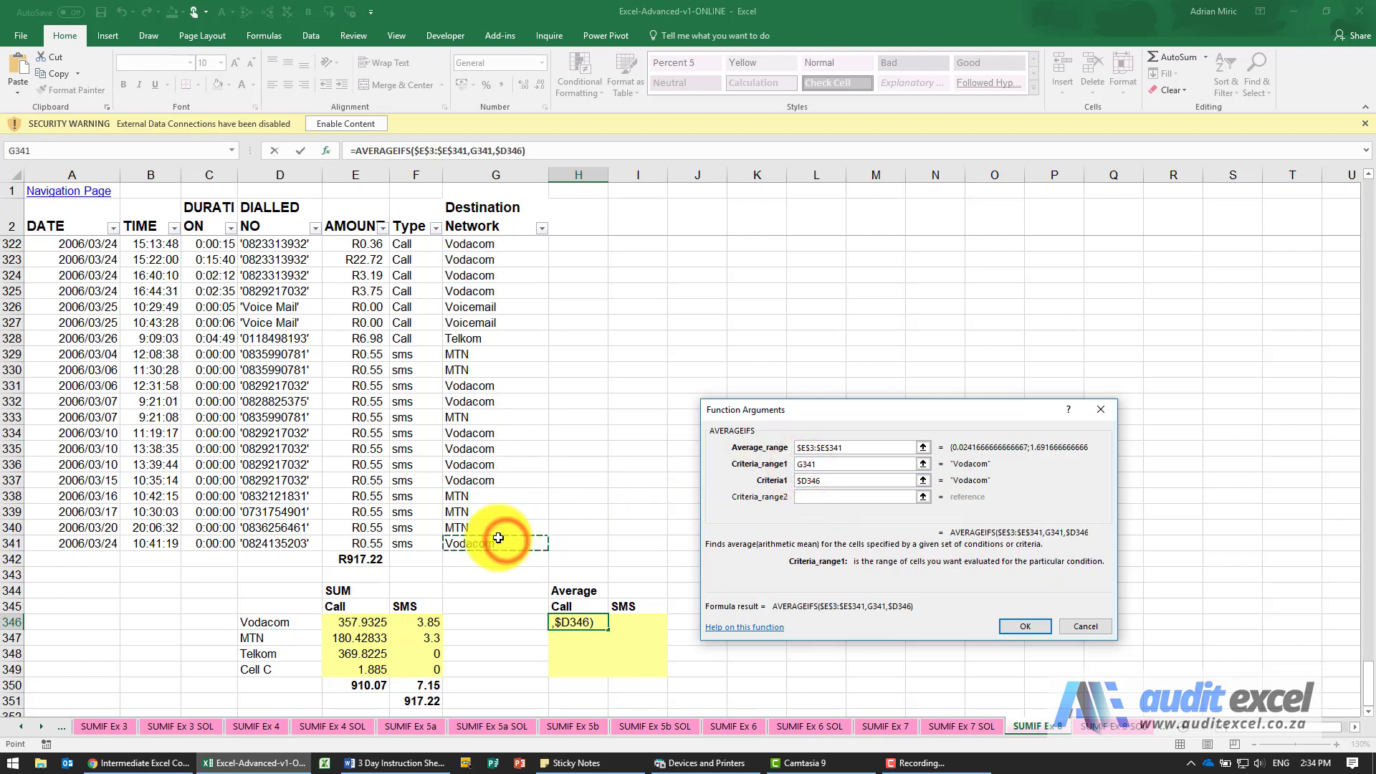
key(ctrl+shift+Up)
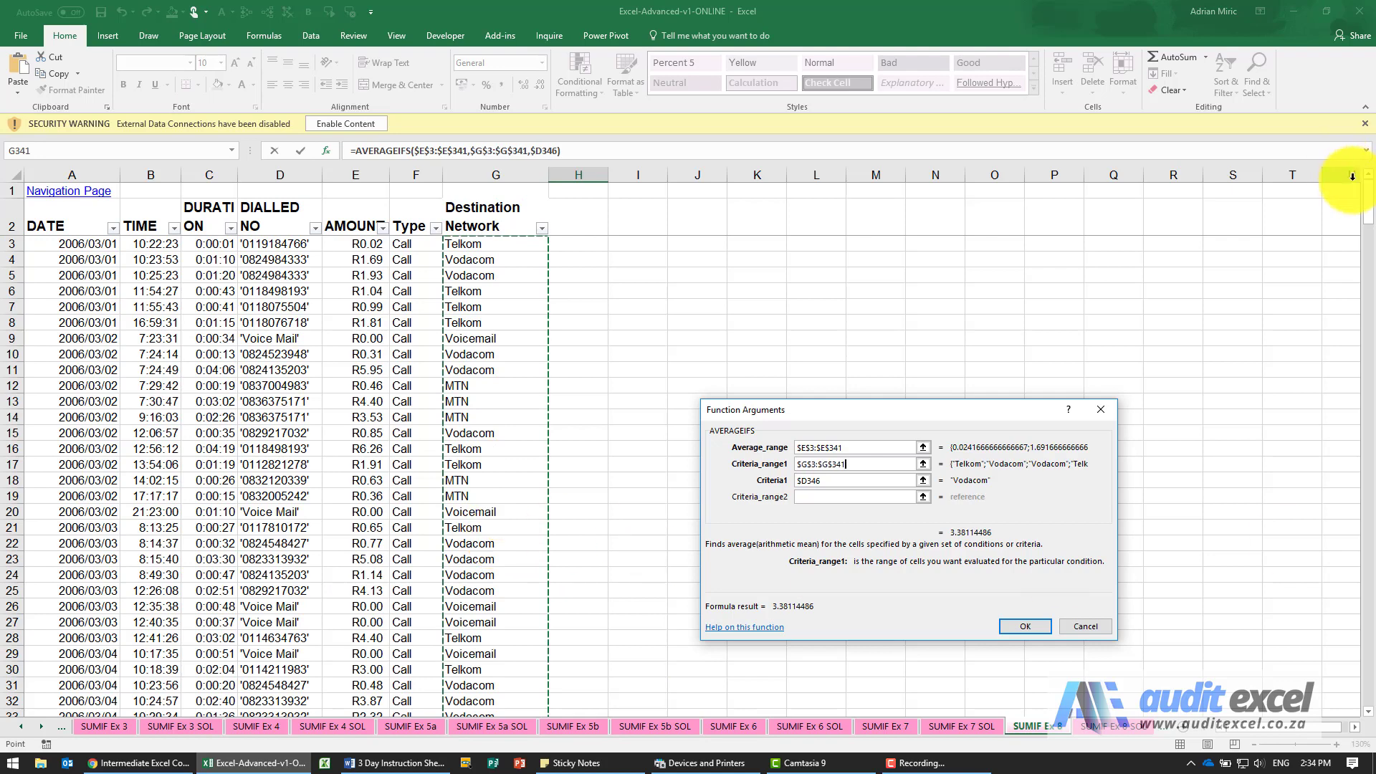
- Add the second condition with criteria range $F$3:$F$341 and criterion H$345, and complete the AVERAGEIFS formula
drag(1367, 206, 1367, 681)
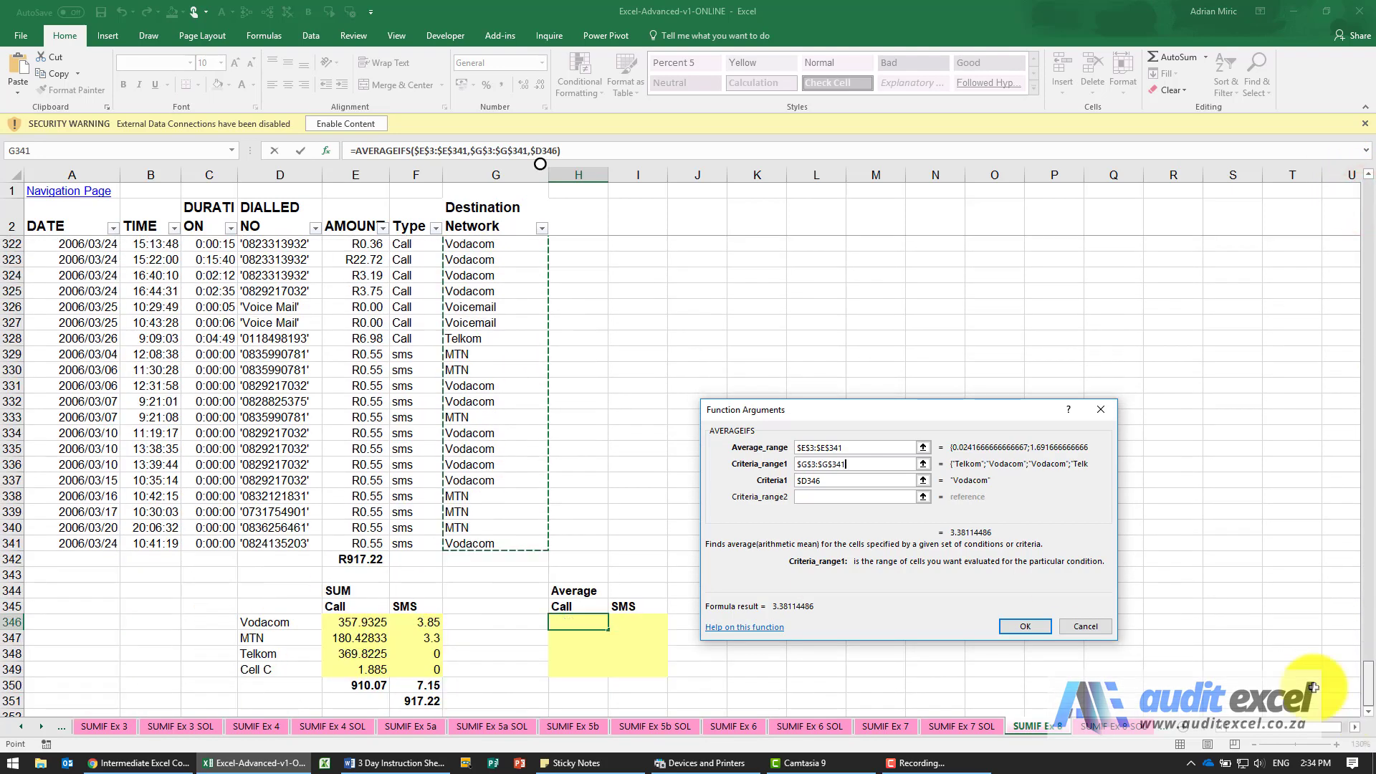
click(865, 496)
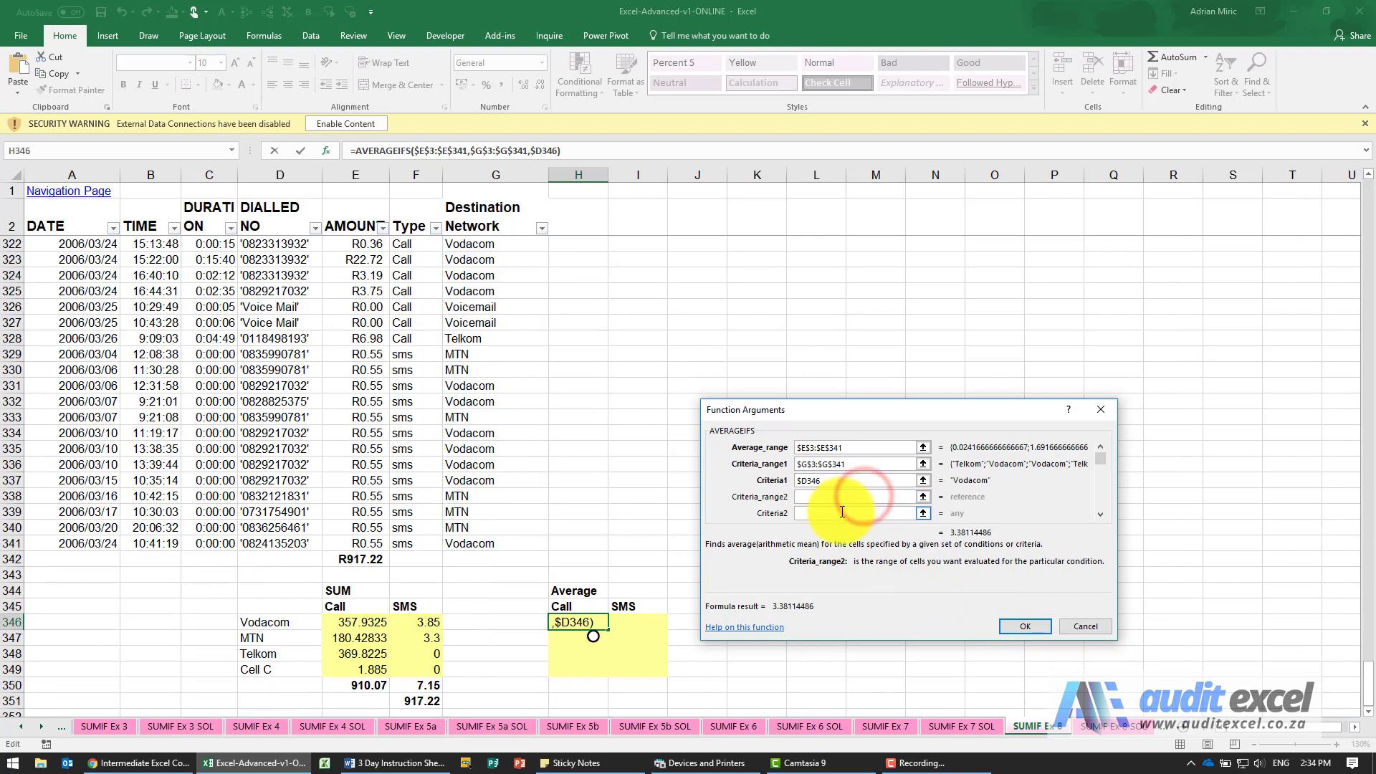
click(841, 511)
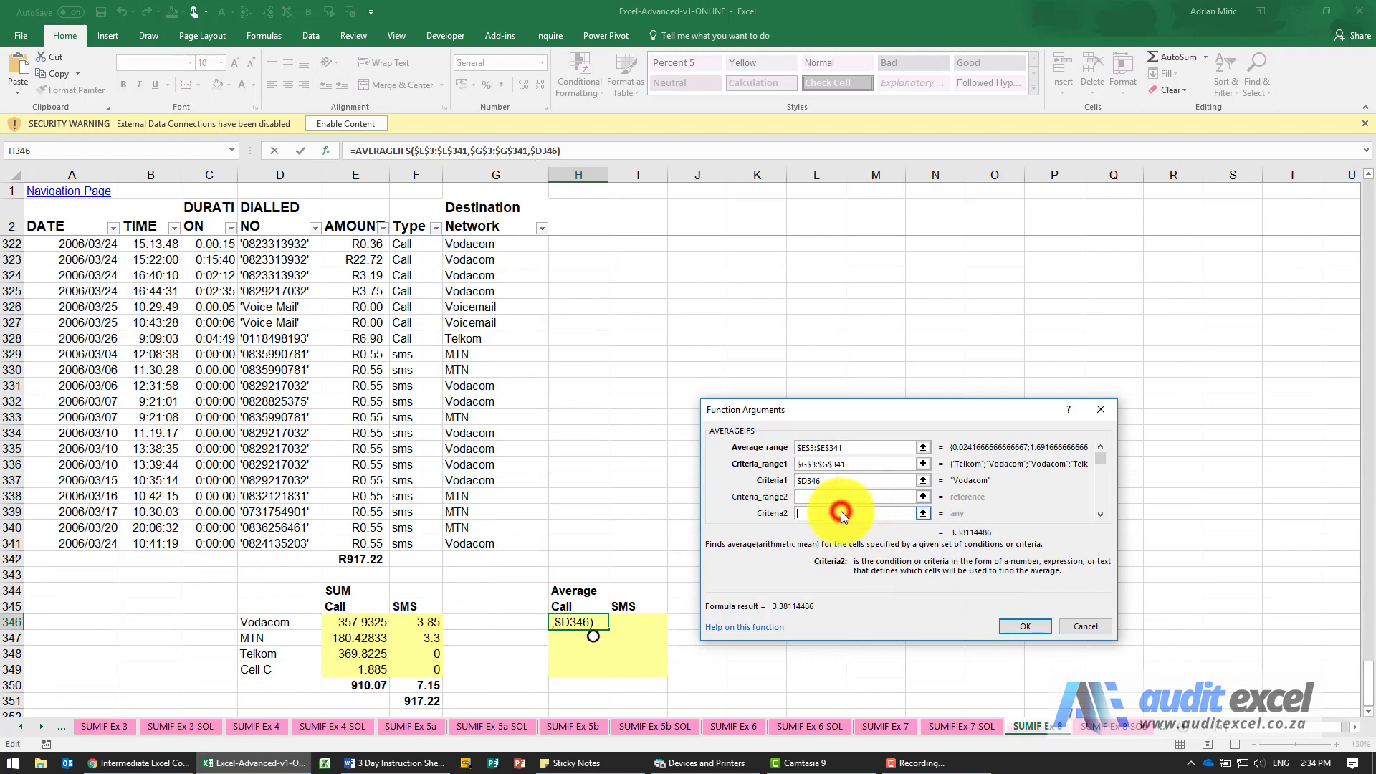
click(576, 607)
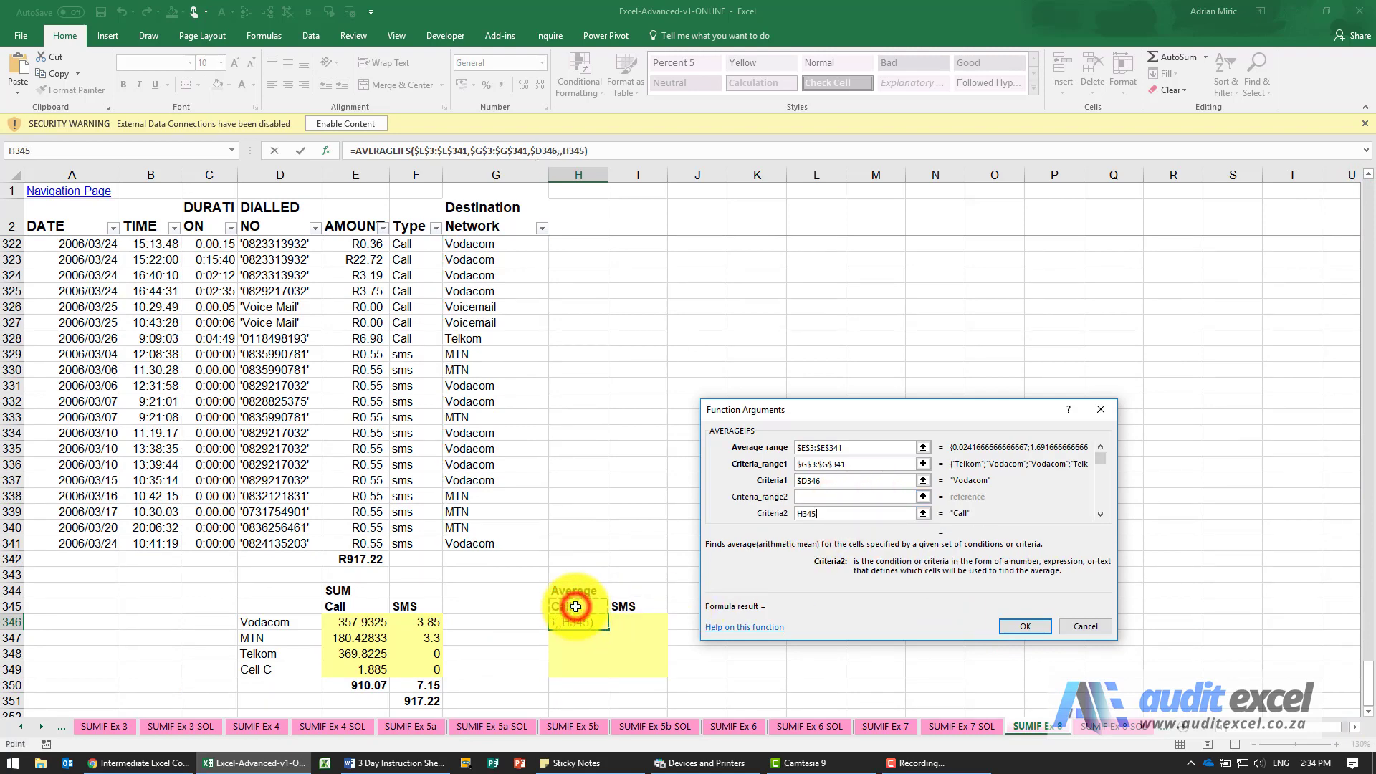
click(811, 500)
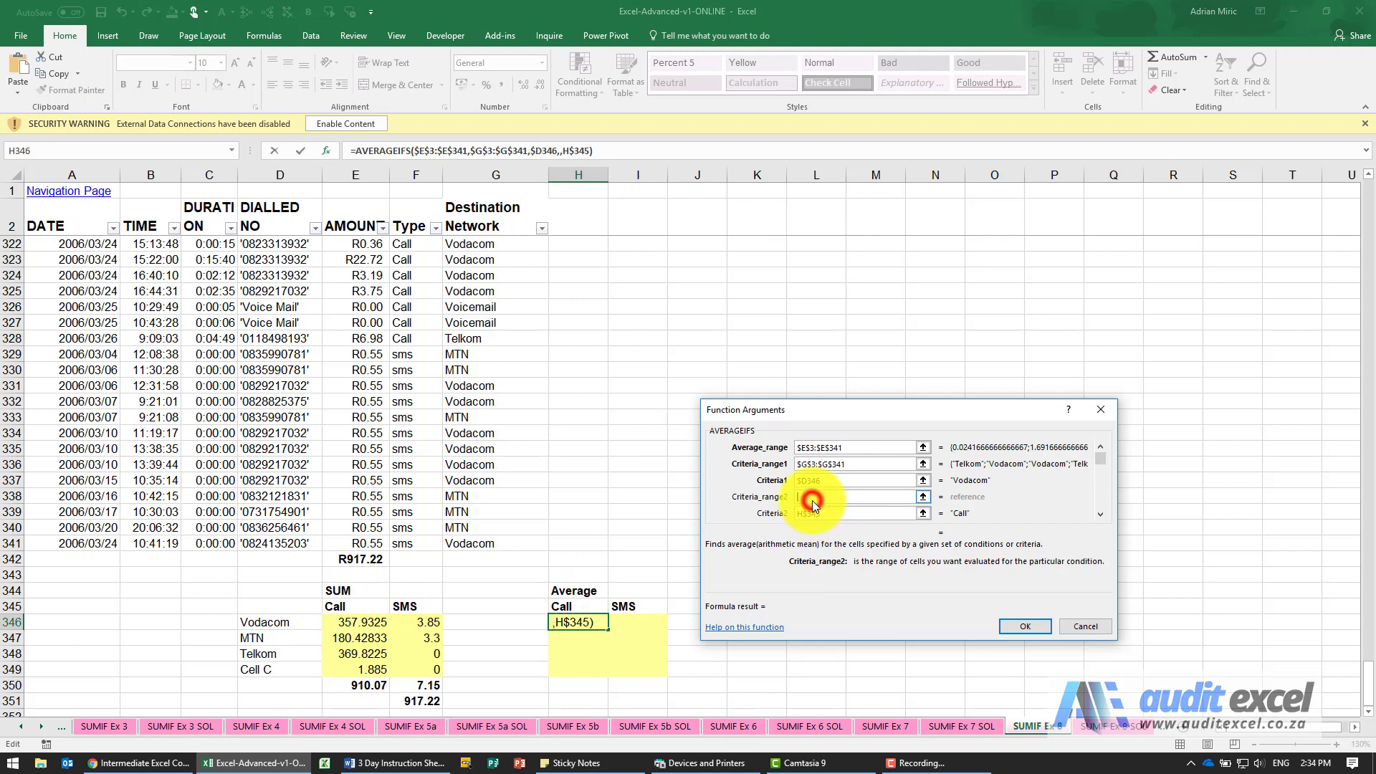
click(407, 547)
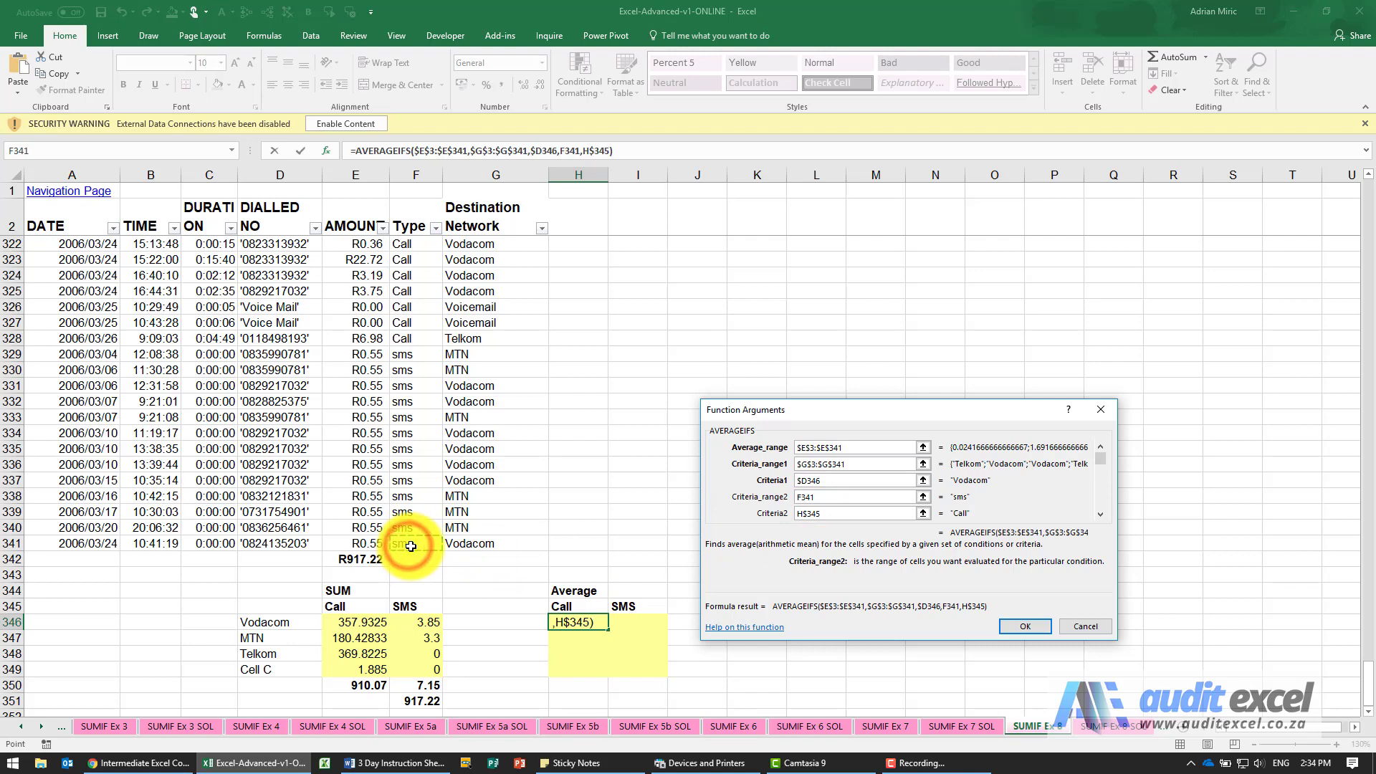
key(ctrl+shift+Up)
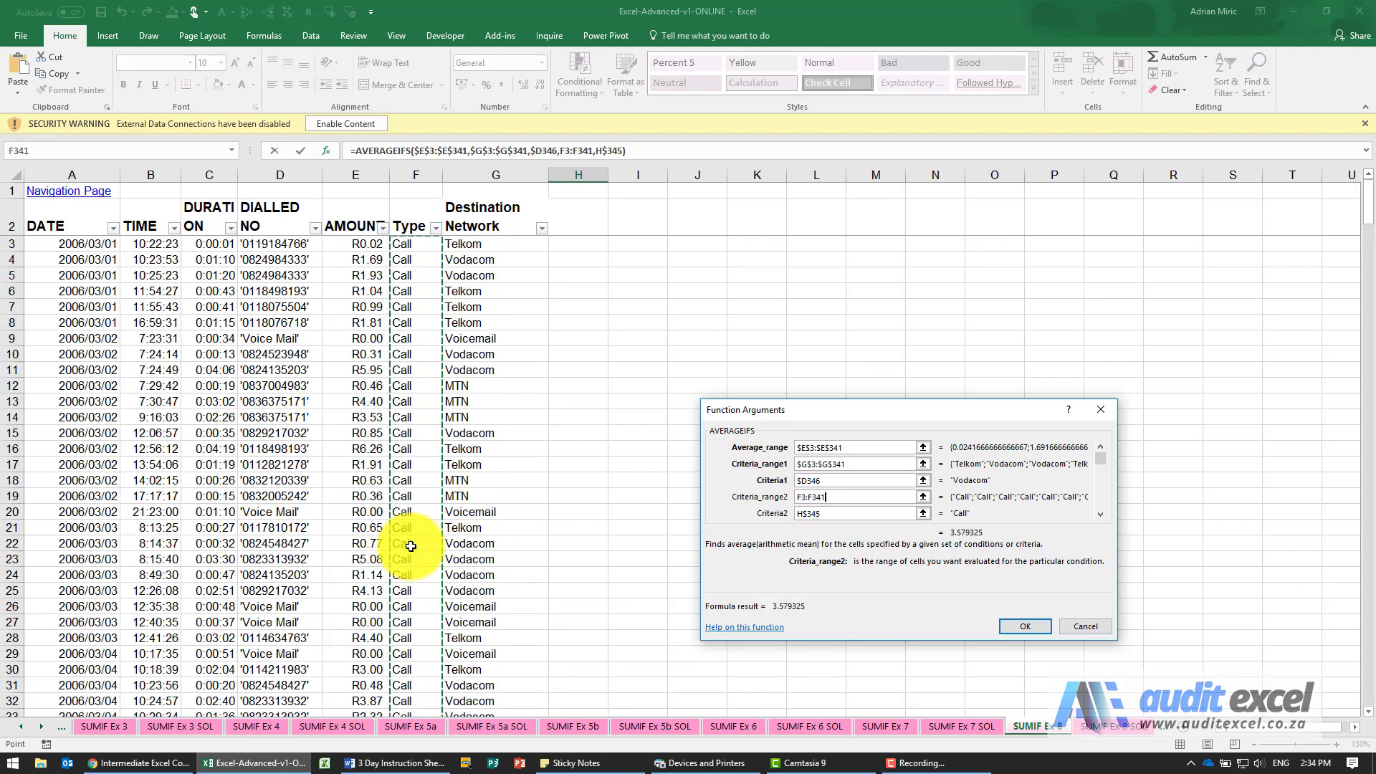
key(F4)
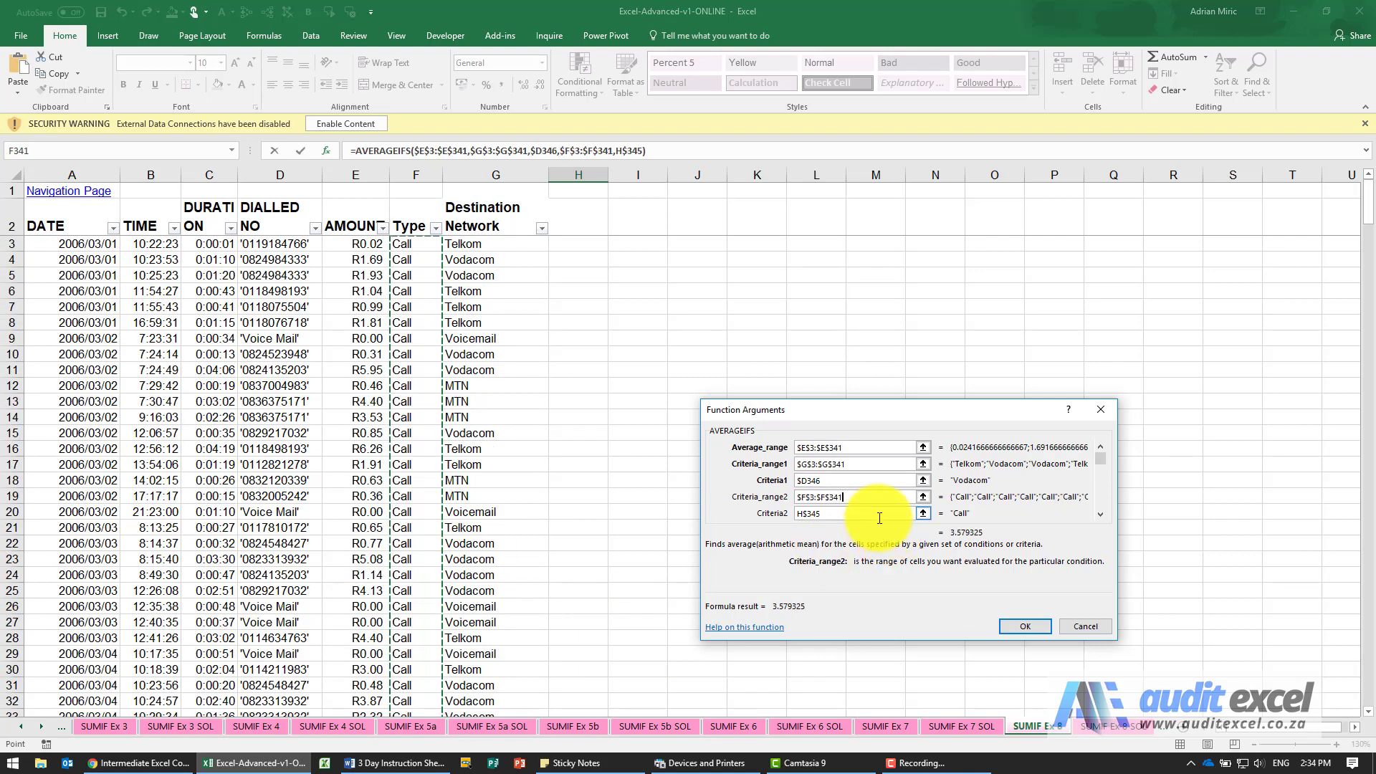
click(1023, 627)
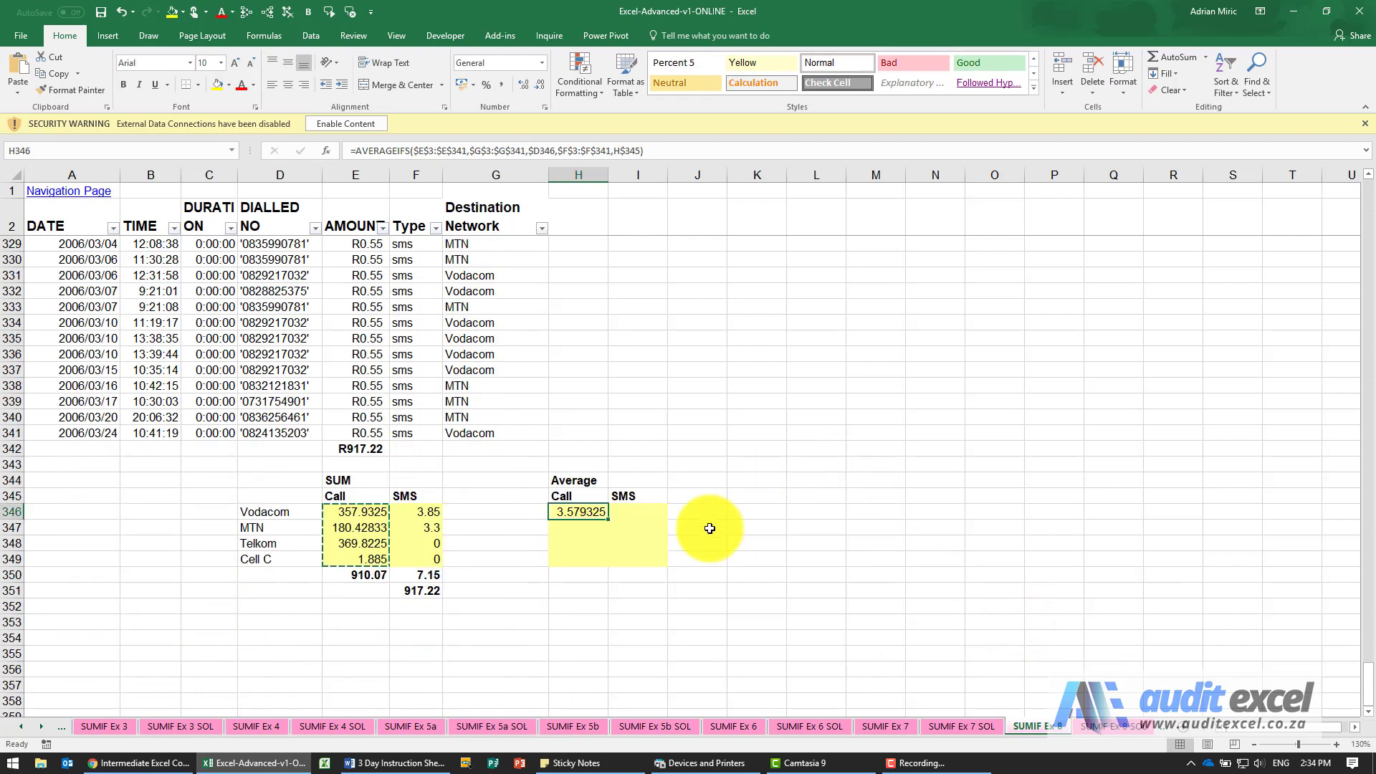
- Fill the AVERAGEIFS formula down to H349 and copy H346:H349 into the SMS column at I346:I349
drag(605, 545, 605, 561)
key(ctrl+c)
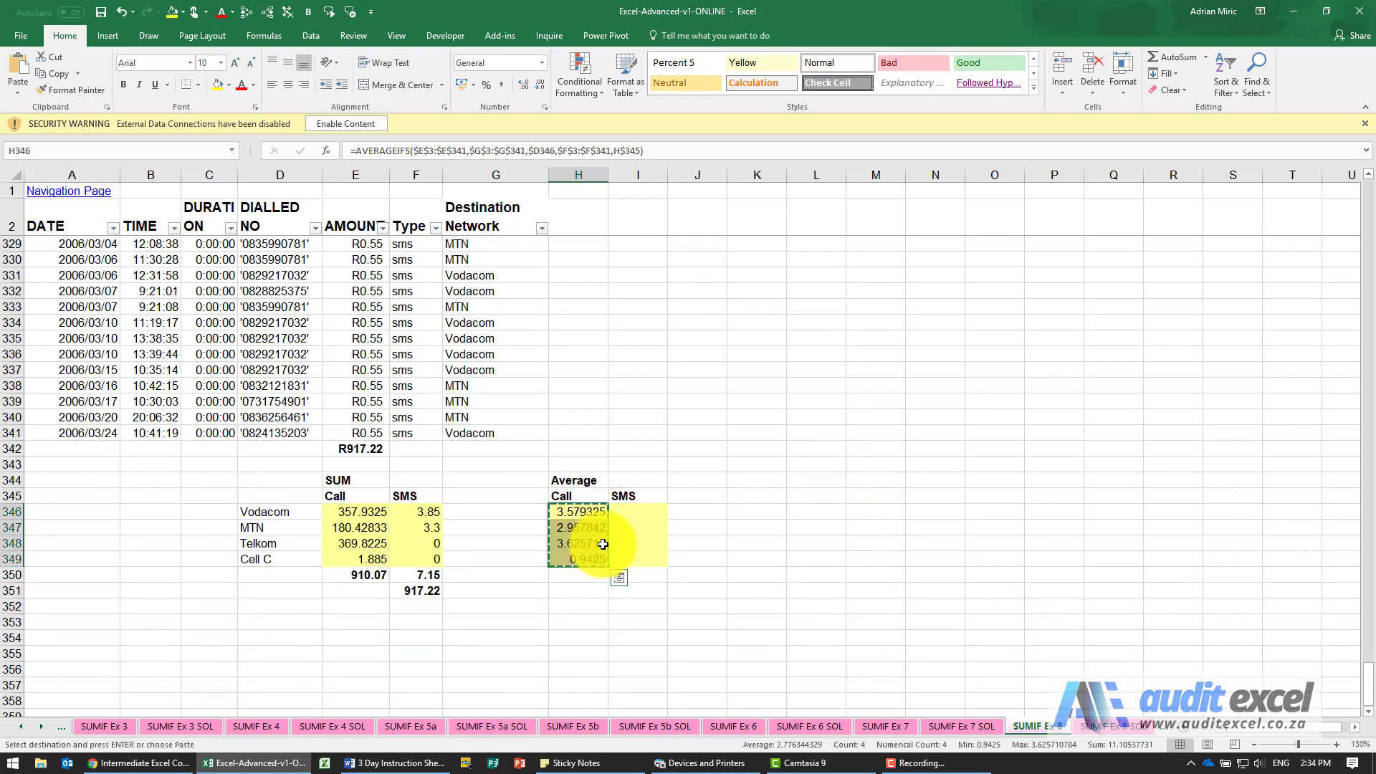
key(Right)
key(ctrl+v)
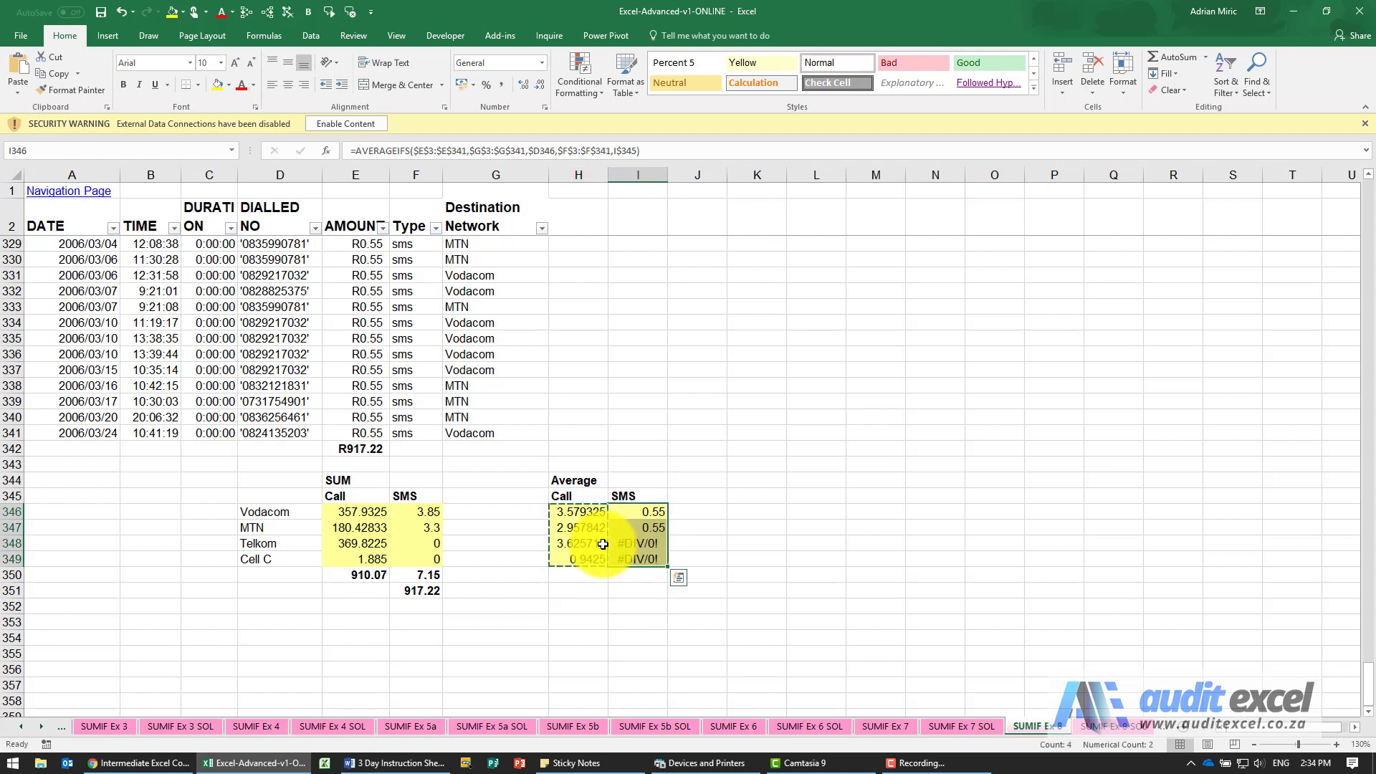
- Examine the Telkom SMS average in I348 against the SMS sum in F348 and the neighbouring averages
key(Down)
key(Down)
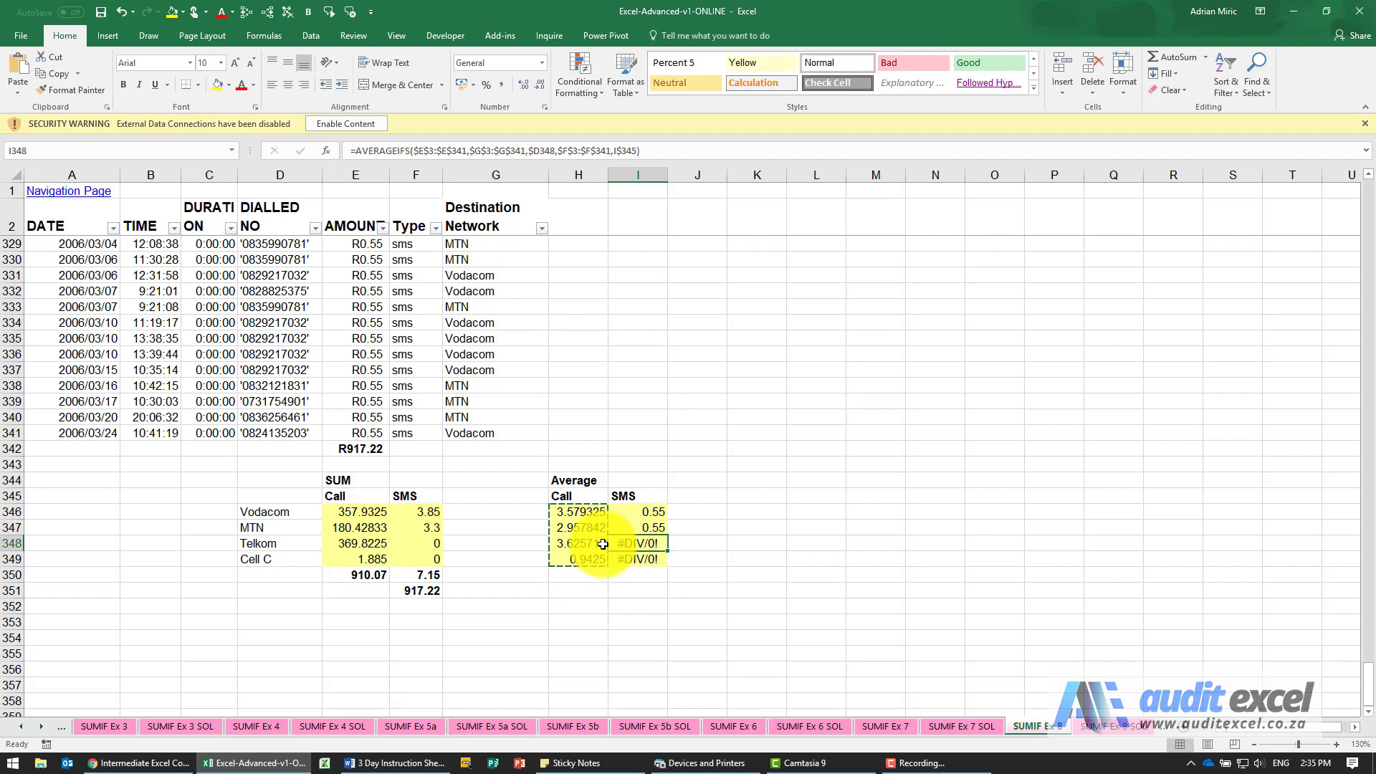
key(Left)
key(Left)
key(Left)
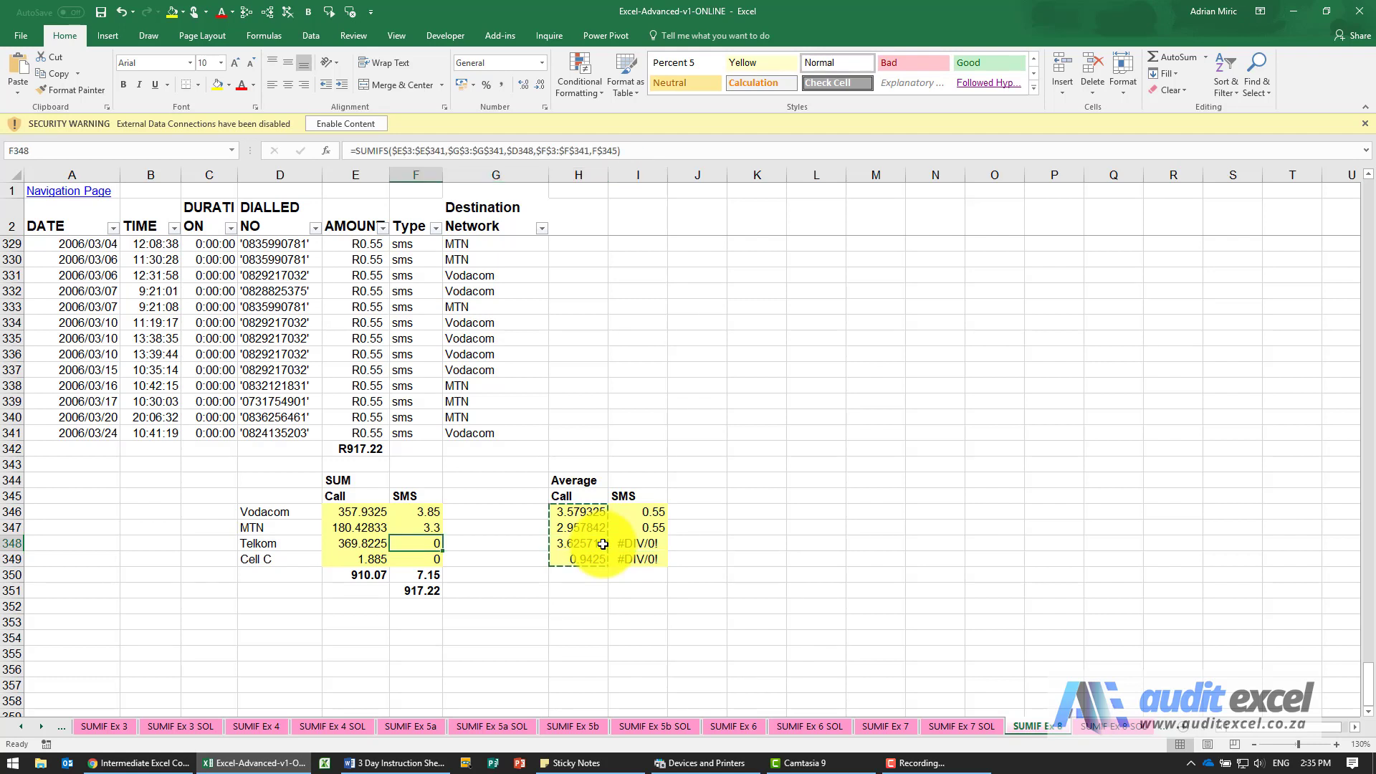
key(Right)
key(Right)
key(Right)
key(Up)
key(Escape)
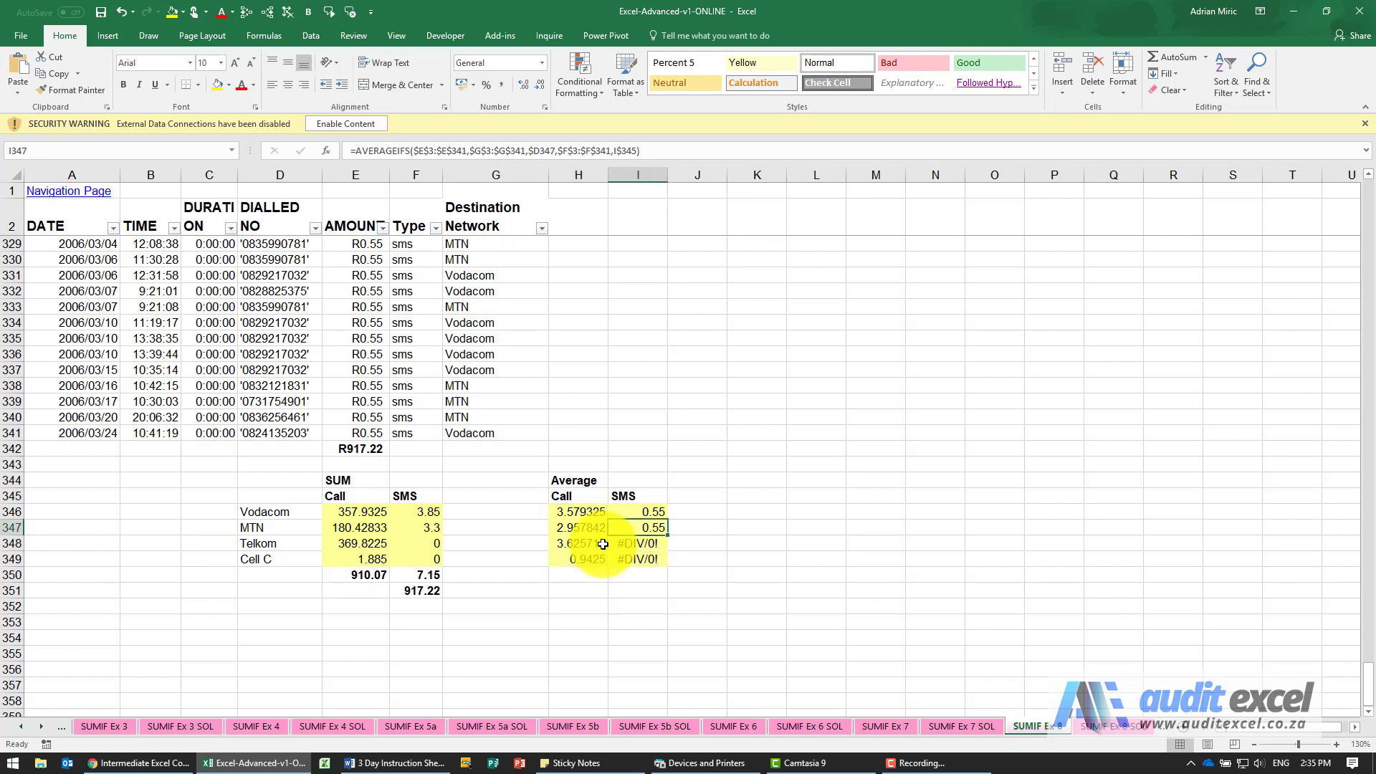
key(Down)
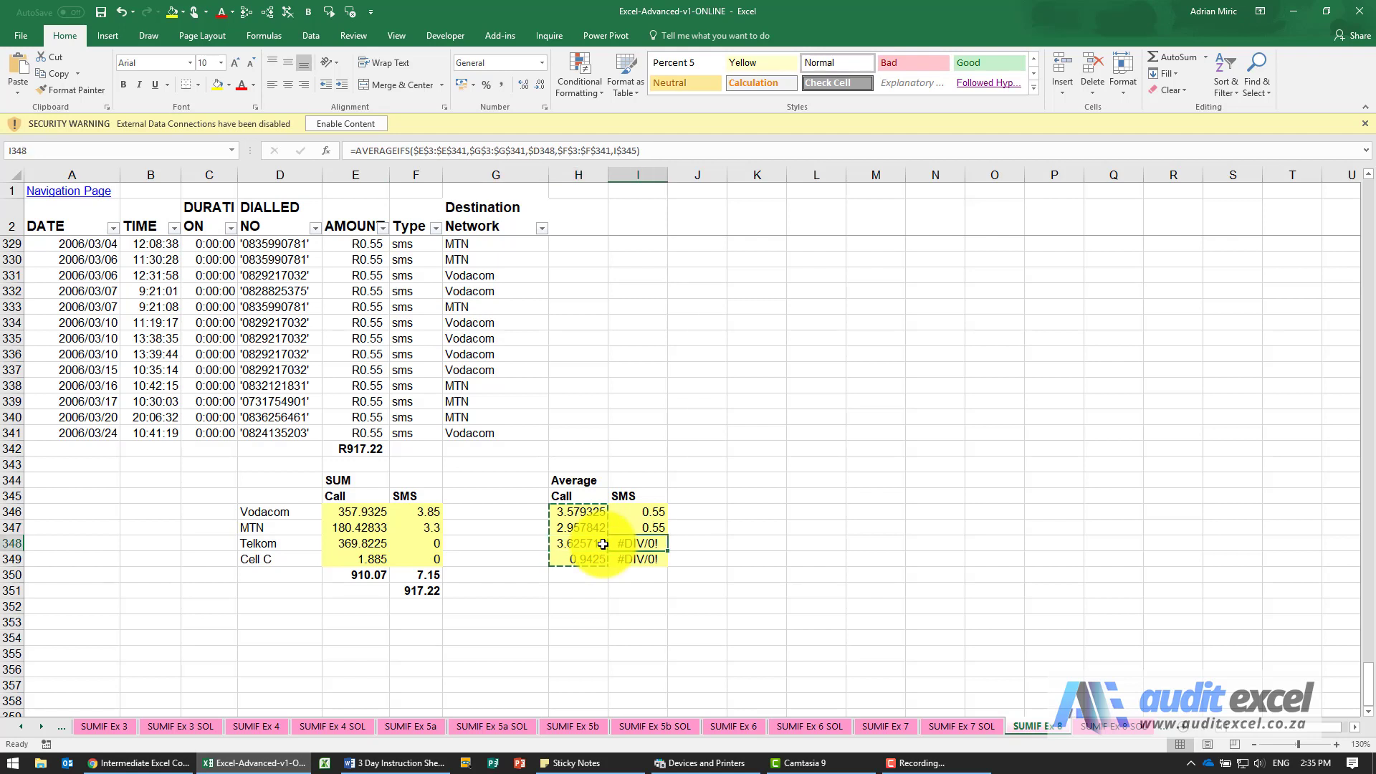
key(Left)
key(Right)
key(Left)
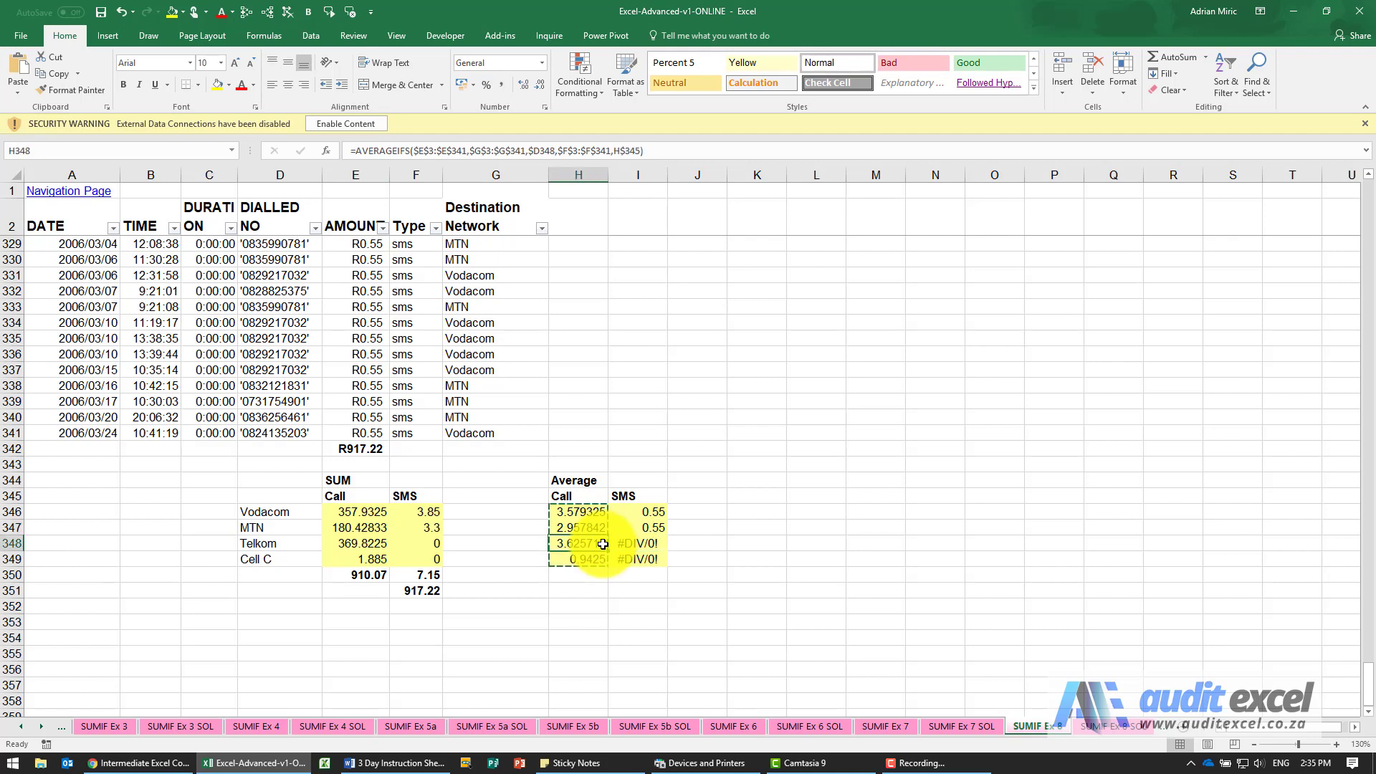
- Wrap the AVERAGEIFS formula in H346 in an IFERROR function that returns 0 on an error
key(Up)
key(Up)
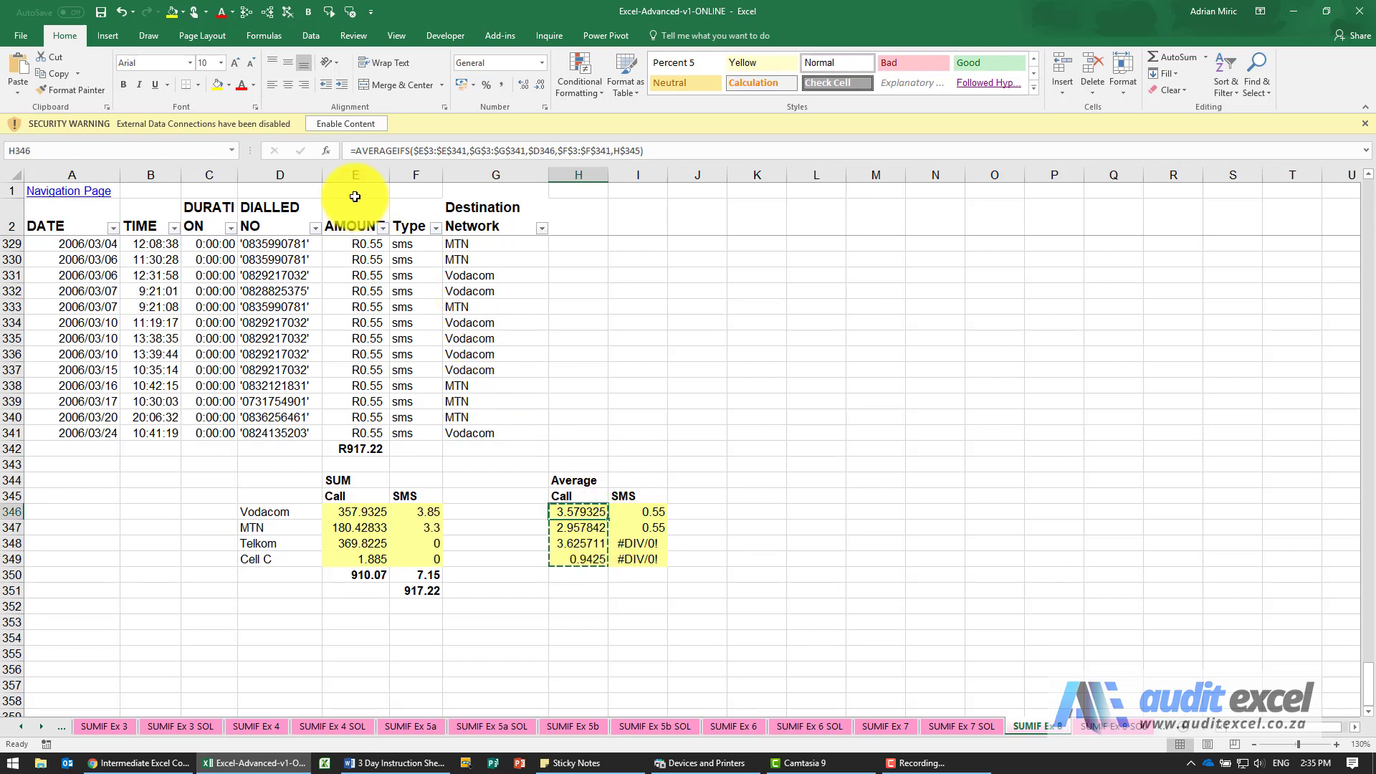
click(356, 154)
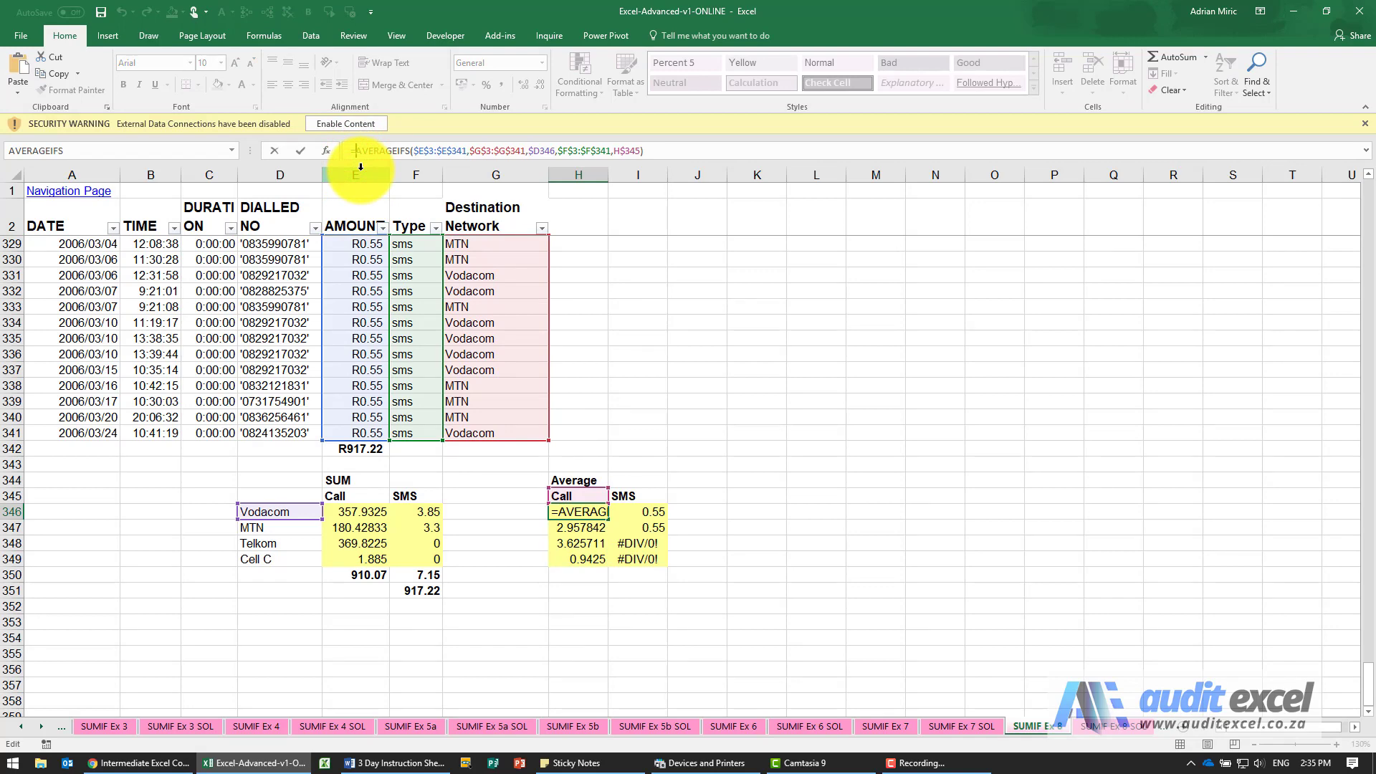
text(iferror)
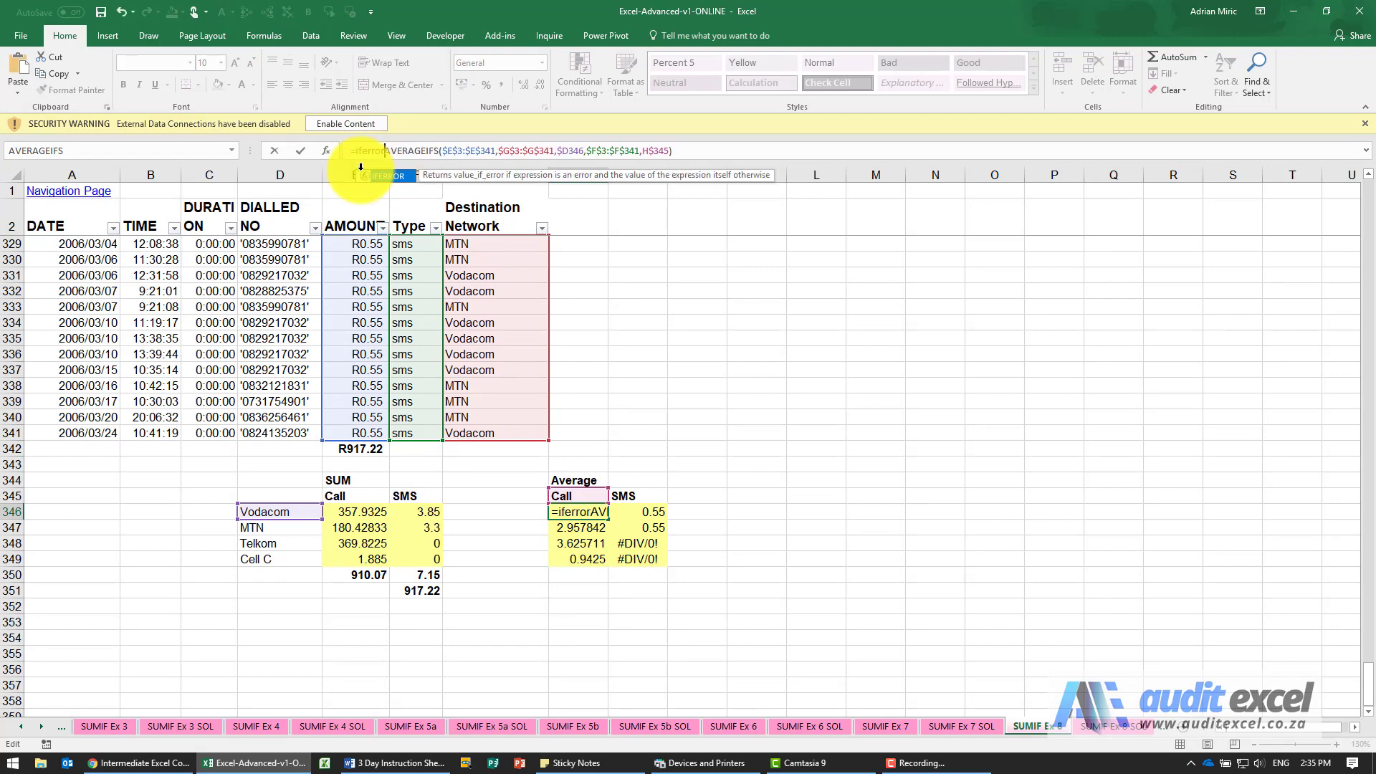
text(()
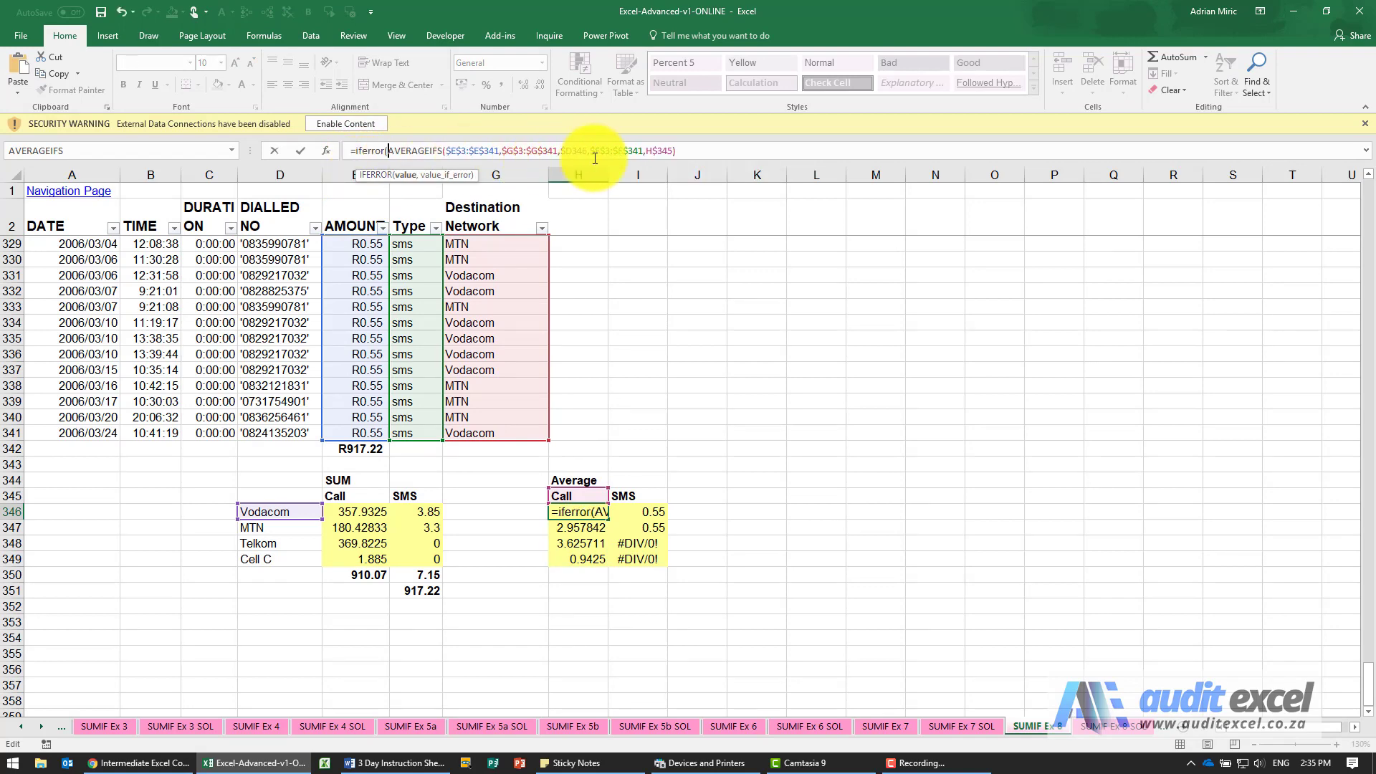
click(804, 149)
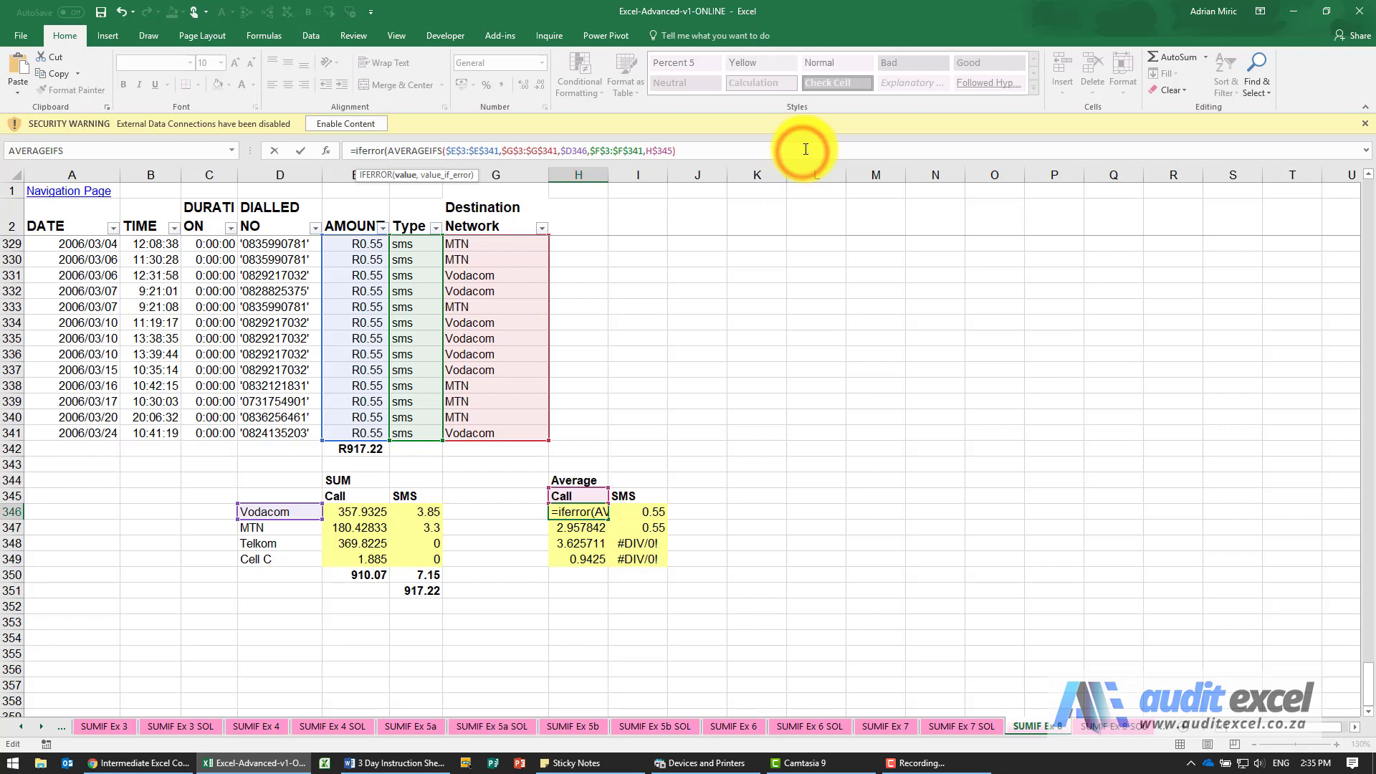
text(,0))
key(ctrl+Return)
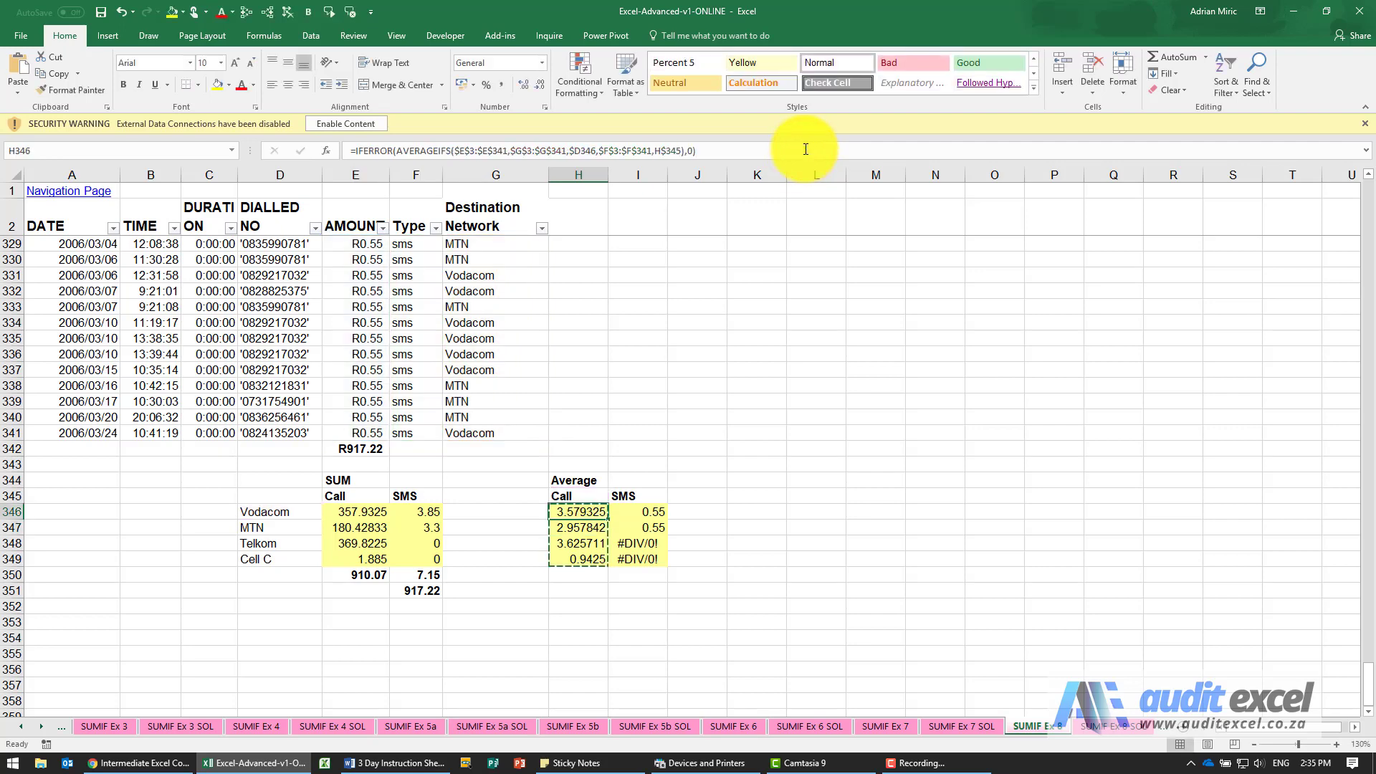
- Copy the IFERROR formula from H346 across the whole average table H346:I349 and check the Telkom SMS cell I348
key(shift+Right)
key(ctrl+c)
key(shift+Down)
key(shift+Down)
key(shift+Down)
key(ctrl+v)
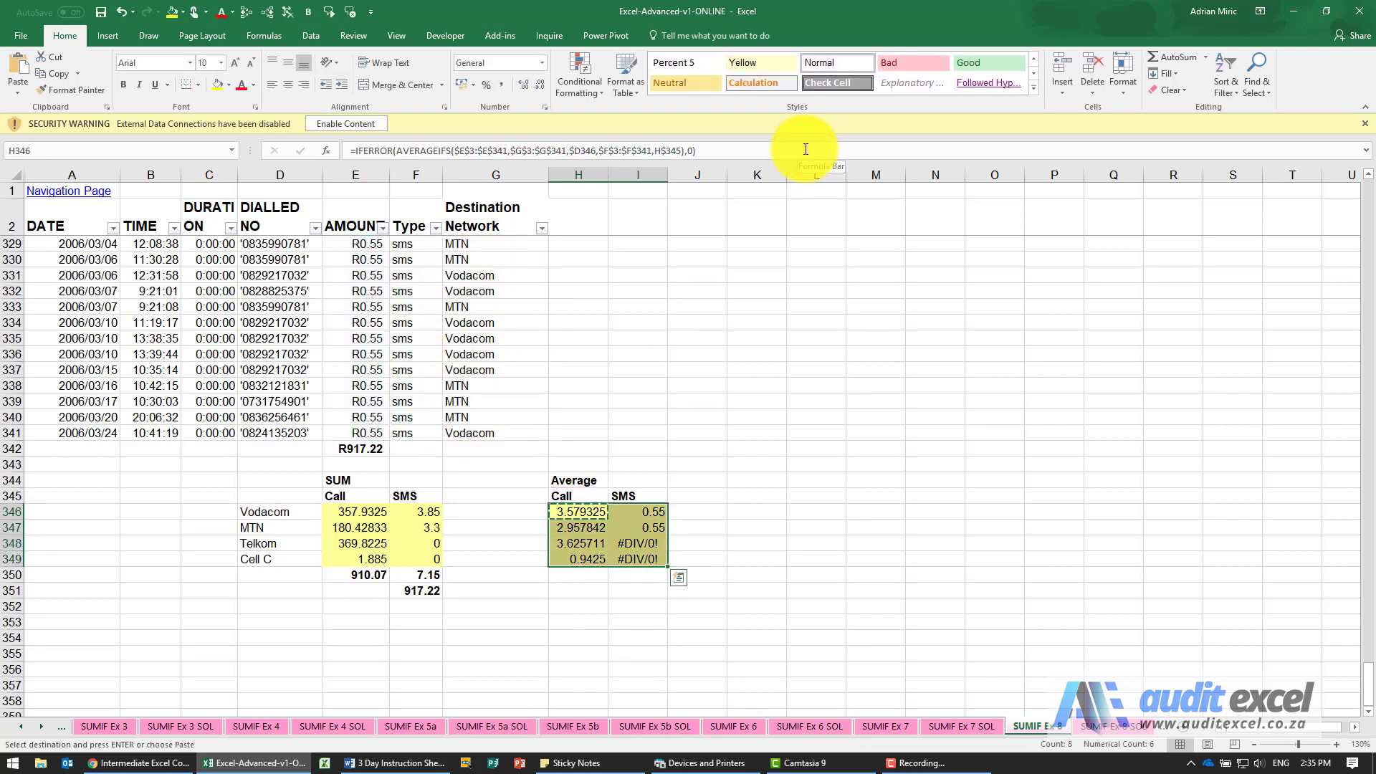
key(Down)
key(Down)
key(Right)
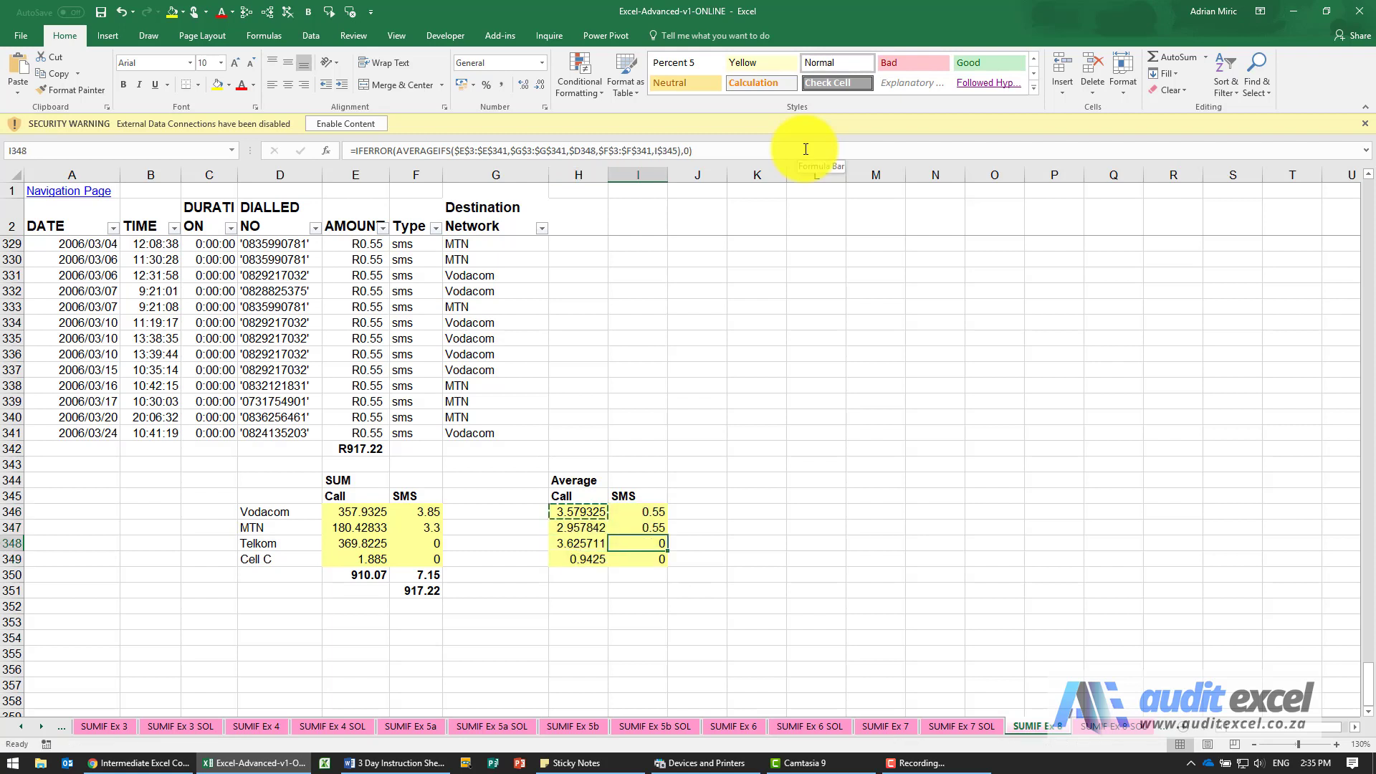